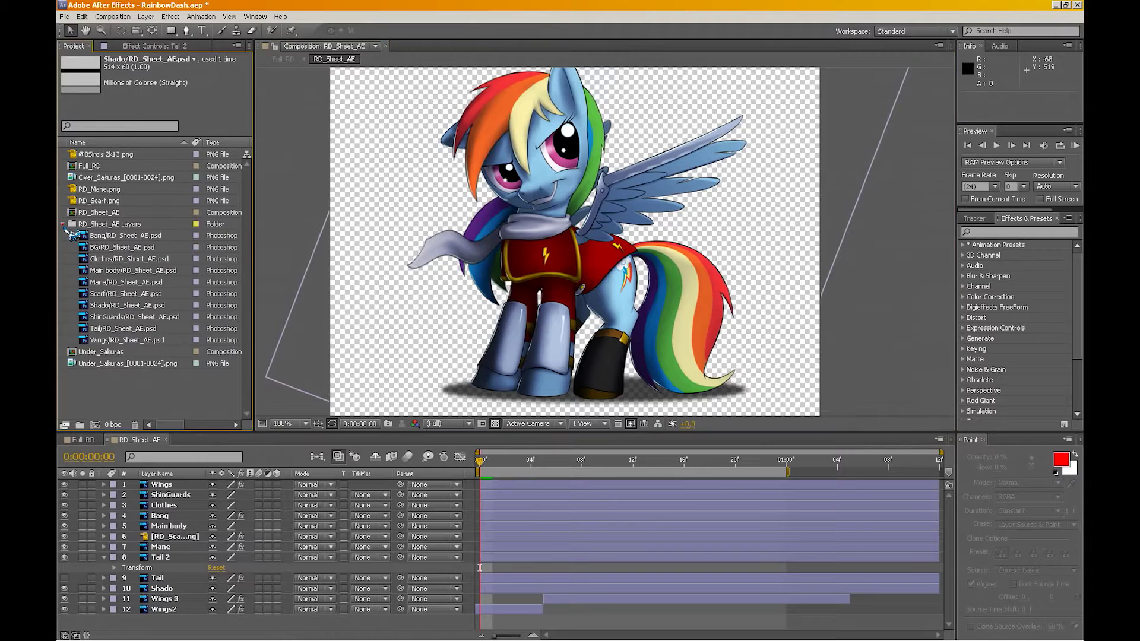
# Inspect the Bang, Main body and Scarf files, then move Scarf into the RD_Sheet_AE Layers folder
pyautogui.click(93, 236)
pyautogui.click(119, 271)
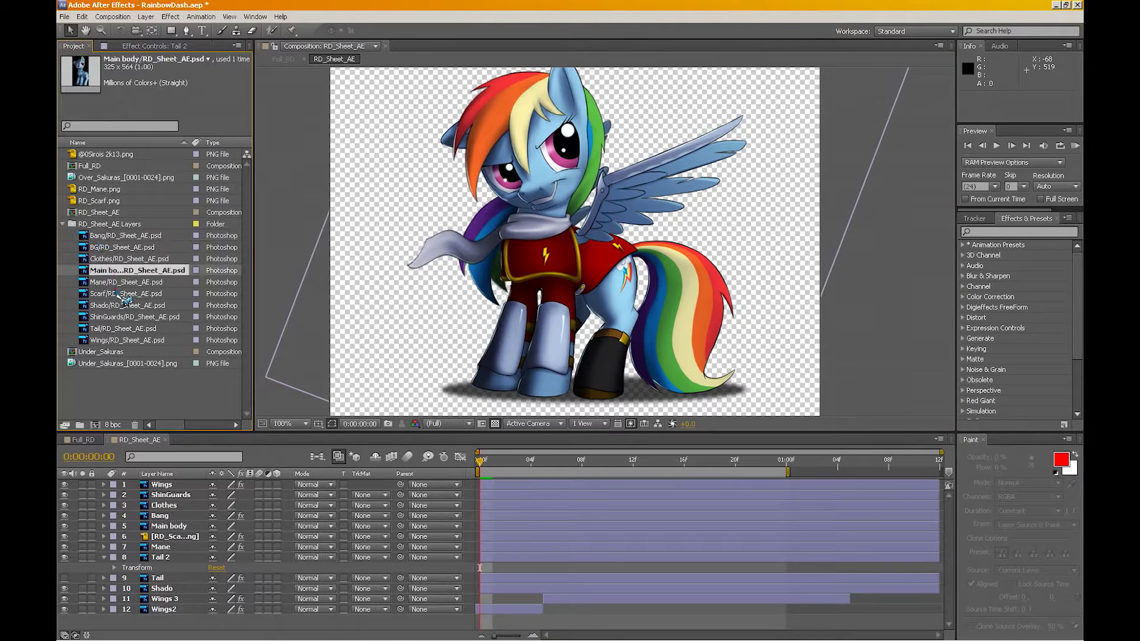
pyautogui.click(117, 294)
pyautogui.moveTo(116, 297); pyautogui.dragTo(193, 298)
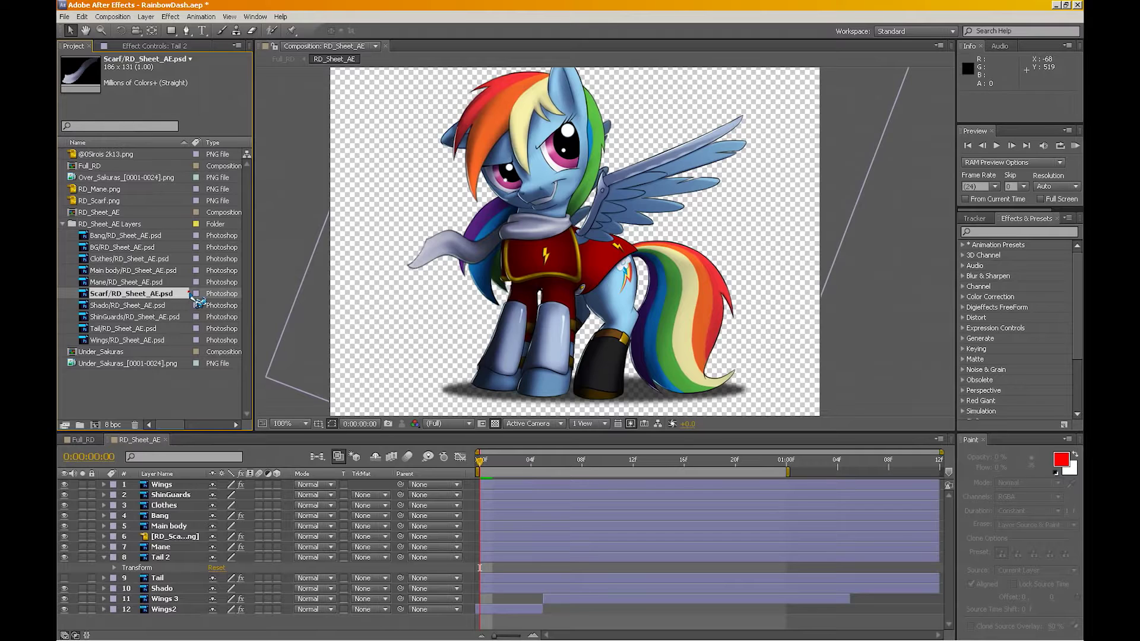
pyautogui.moveTo(196, 302); pyautogui.dragTo(181, 62)
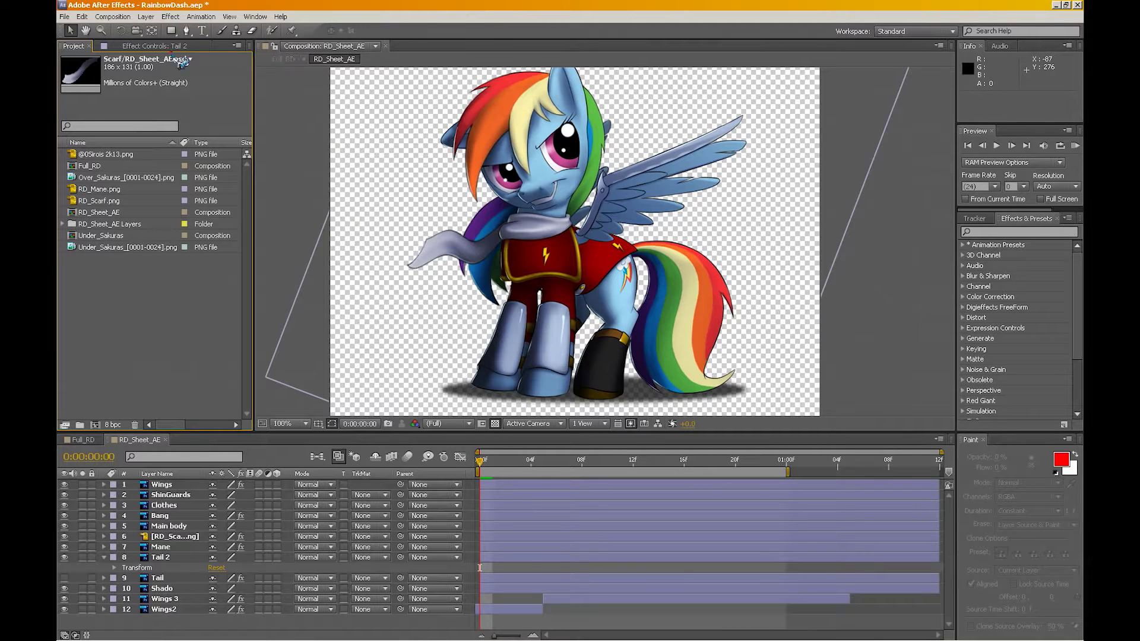
# Place six puppet pins on Tail 2 from tail tip to base, then undo them
pyautogui.click(295, 32)
pyautogui.click(291, 30)
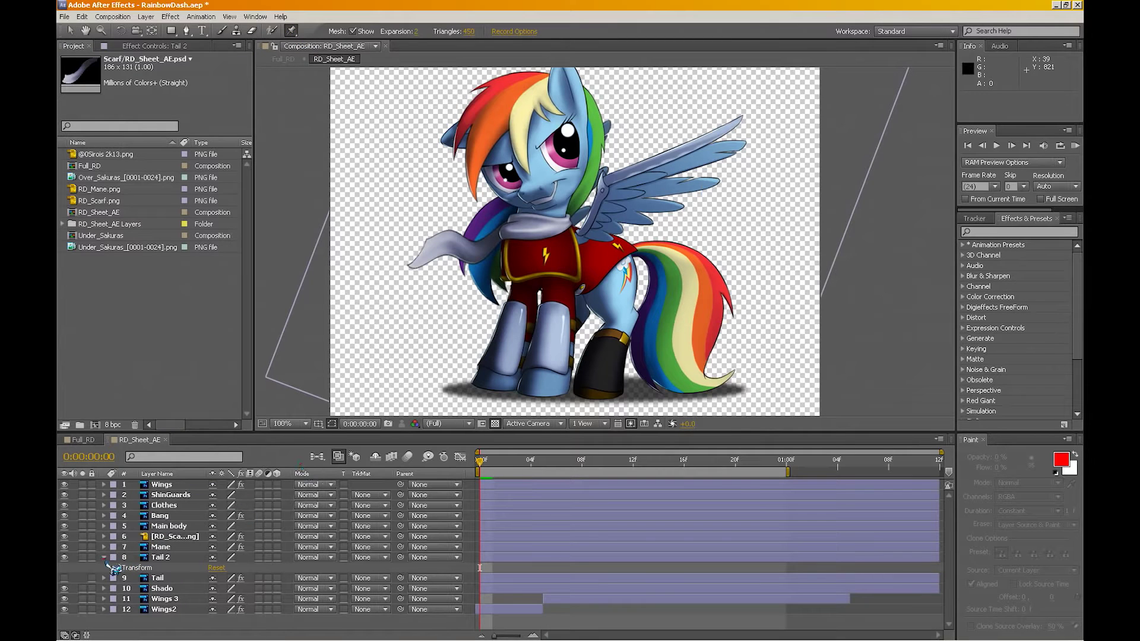
pyautogui.click(172, 558)
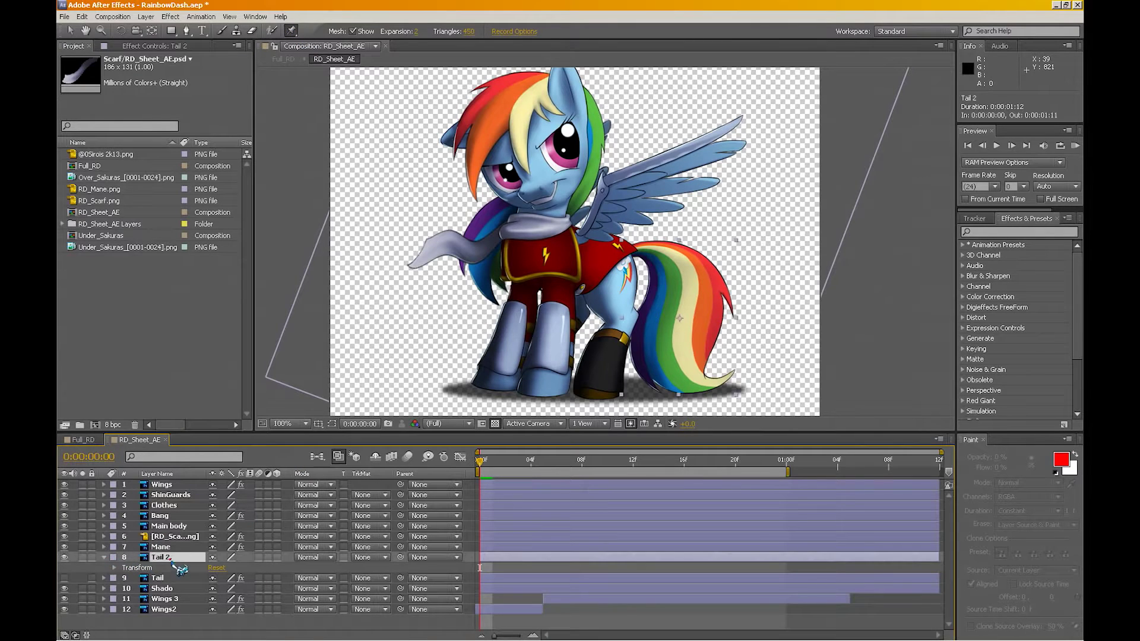
pyautogui.click(732, 374)
pyautogui.click(686, 379)
pyautogui.click(675, 348)
pyautogui.click(679, 301)
pyautogui.click(678, 260)
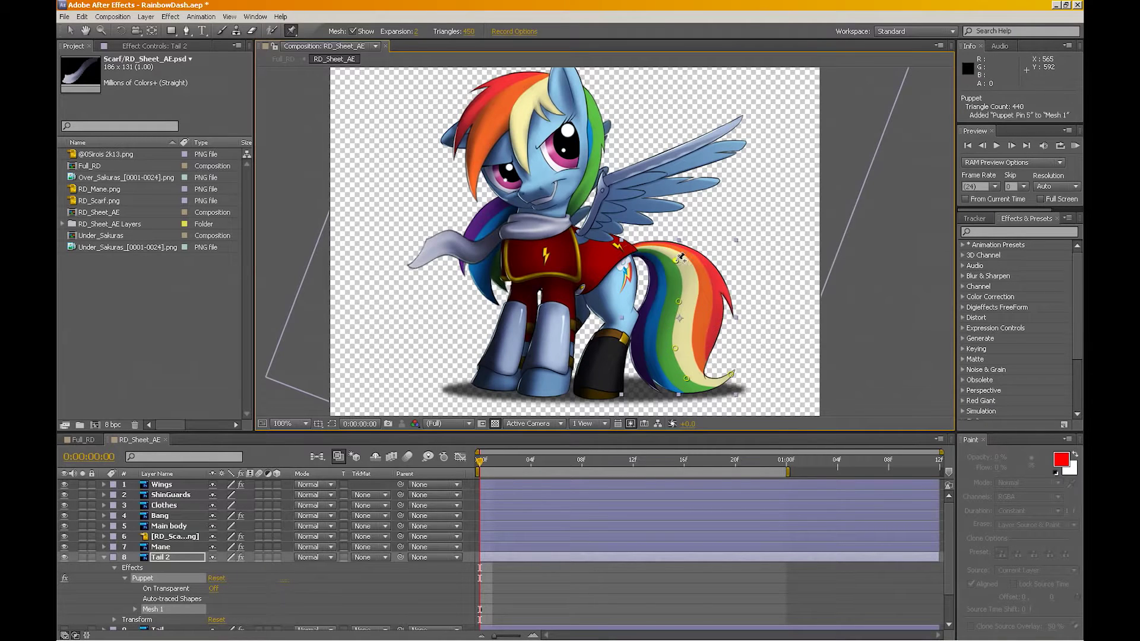
pyautogui.click(626, 252)
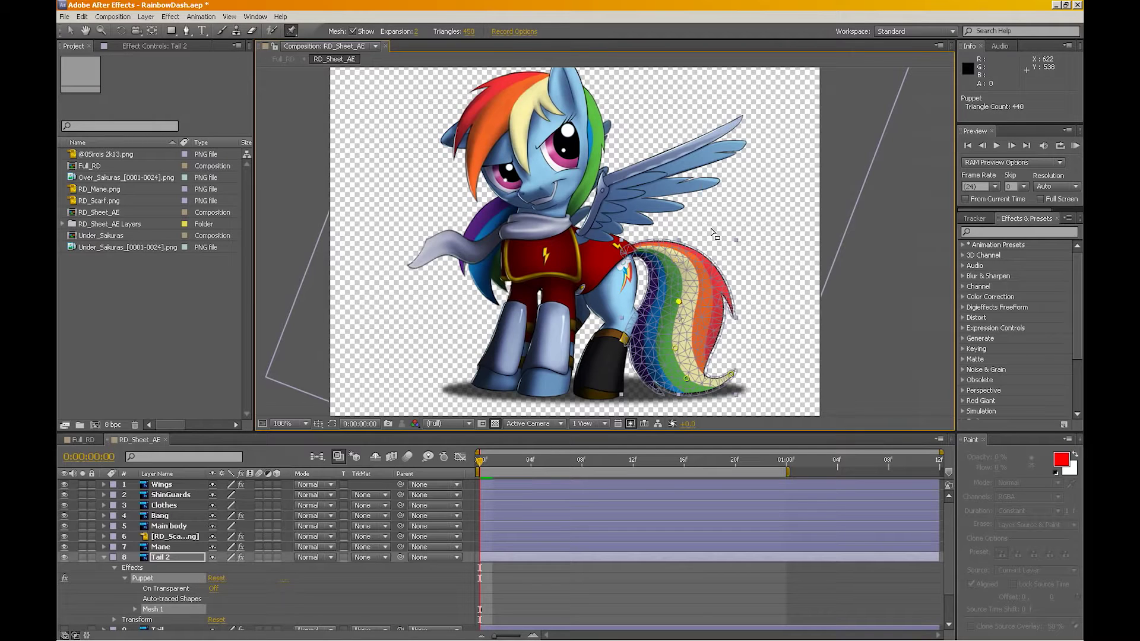
pyautogui.hotkey('ctrl', 'z')
pyautogui.hotkey('ctrl', 'z')
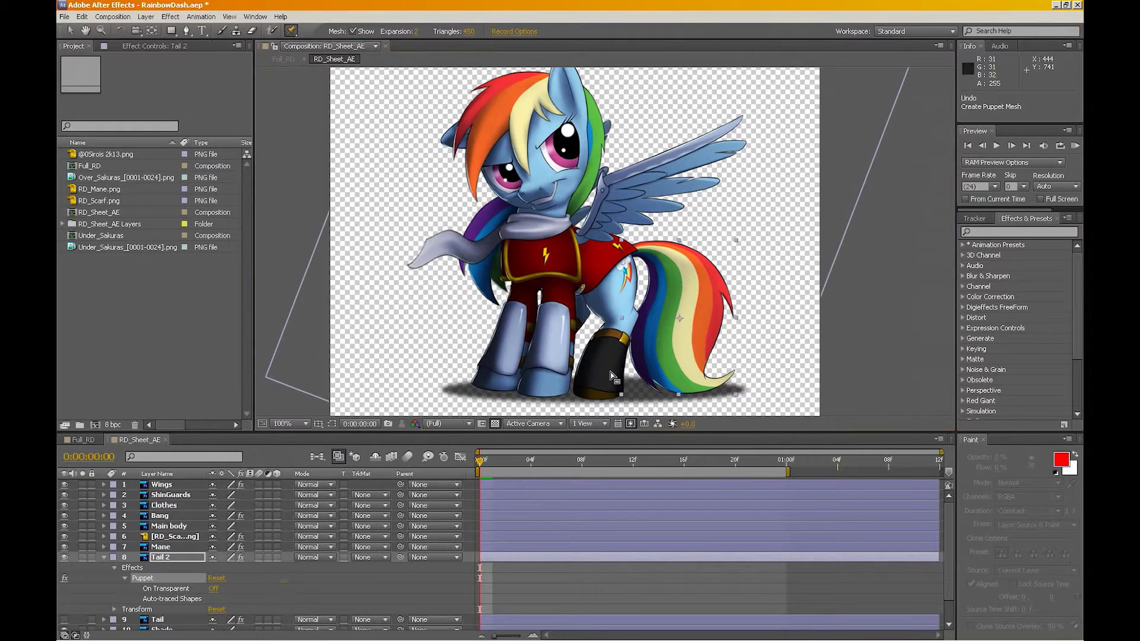
# Place seven puppet pins along Tail 2 from the tail tip to its base
pyautogui.click(732, 371)
pyautogui.click(689, 380)
pyautogui.click(670, 350)
pyautogui.click(672, 314)
pyautogui.click(679, 281)
pyautogui.click(653, 251)
pyautogui.click(626, 253)
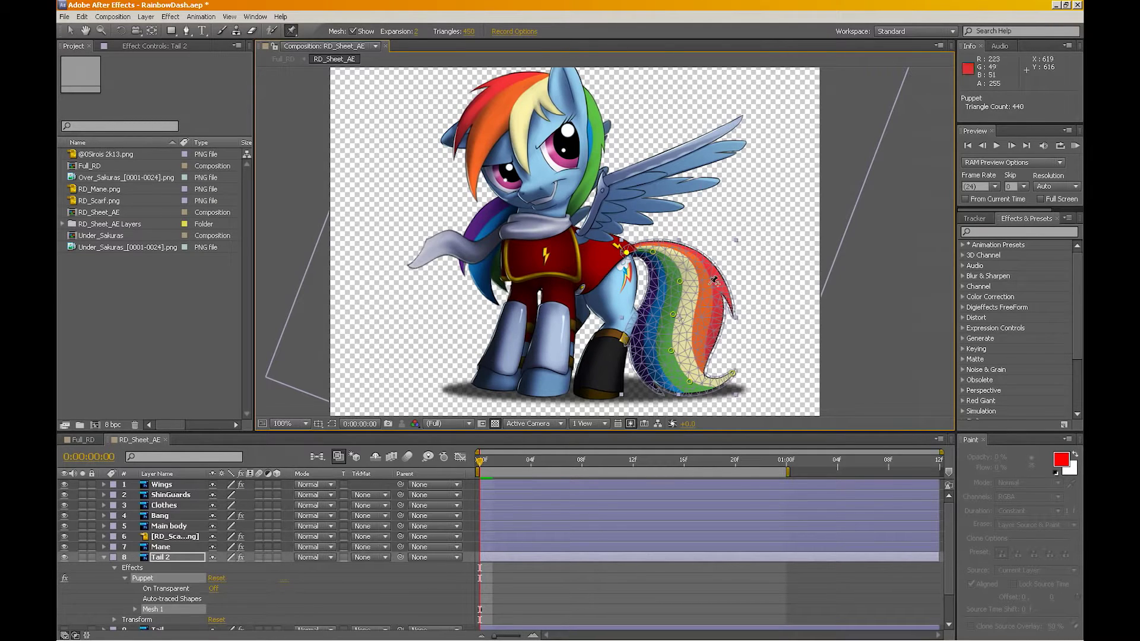
# Delete the Puppet effect, re-pin tip and base, and undo the test bends
pyautogui.moveTo(733, 373); pyautogui.dragTo(722, 369)
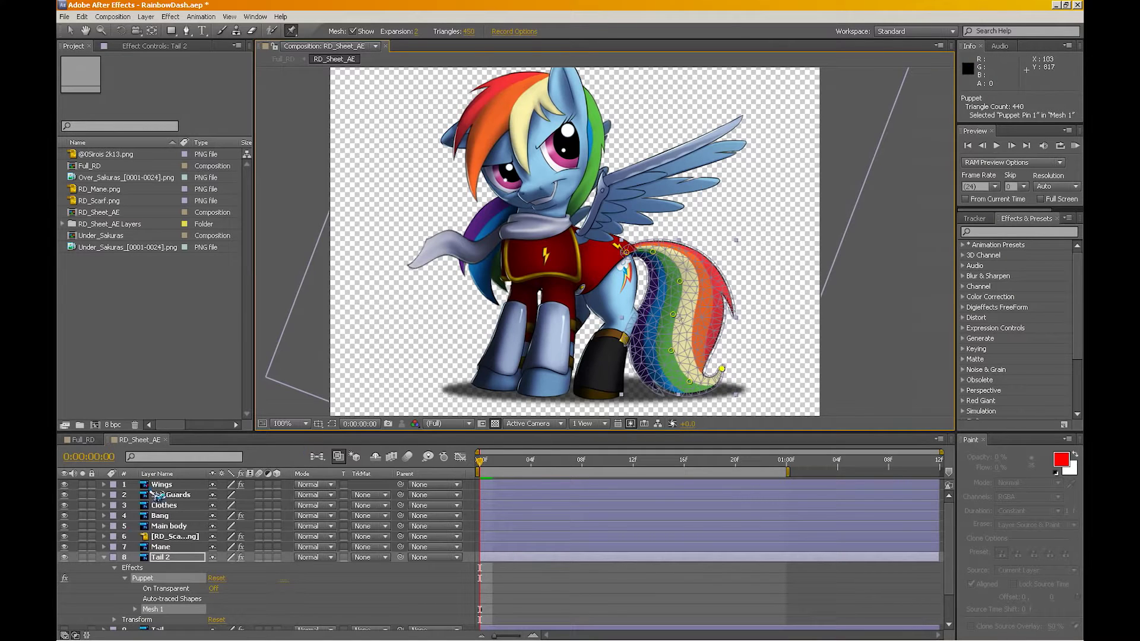
pyautogui.click(132, 568)
pyautogui.press('Delete')
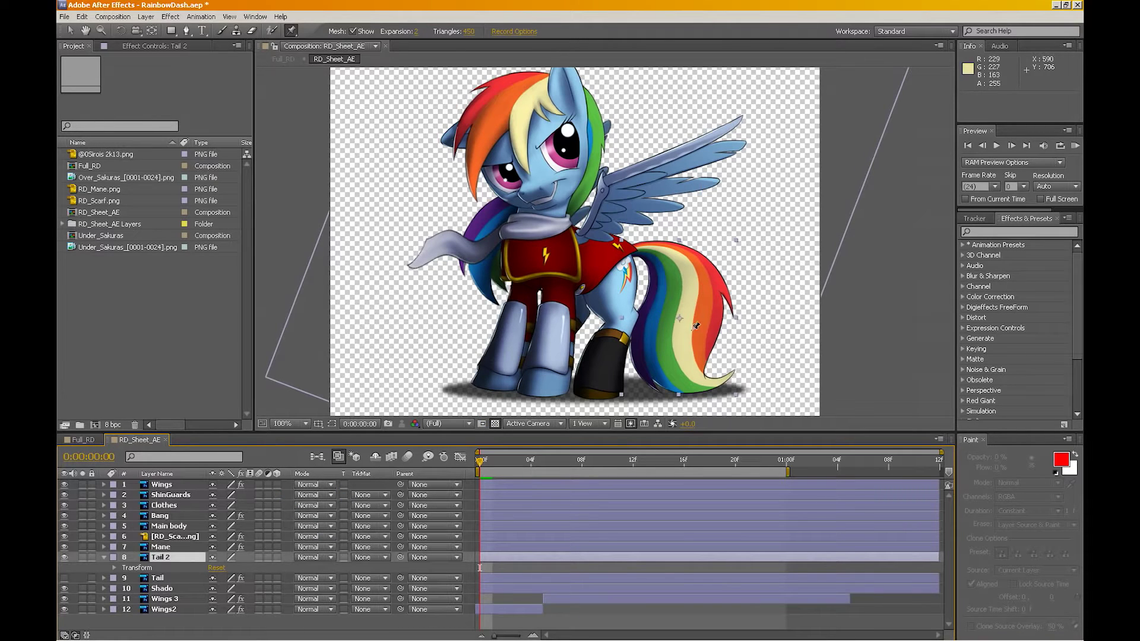
pyautogui.click(729, 375)
pyautogui.click(665, 262)
pyautogui.moveTo(729, 376); pyautogui.dragTo(746, 325)
pyautogui.hotkey('ctrl', 'z')
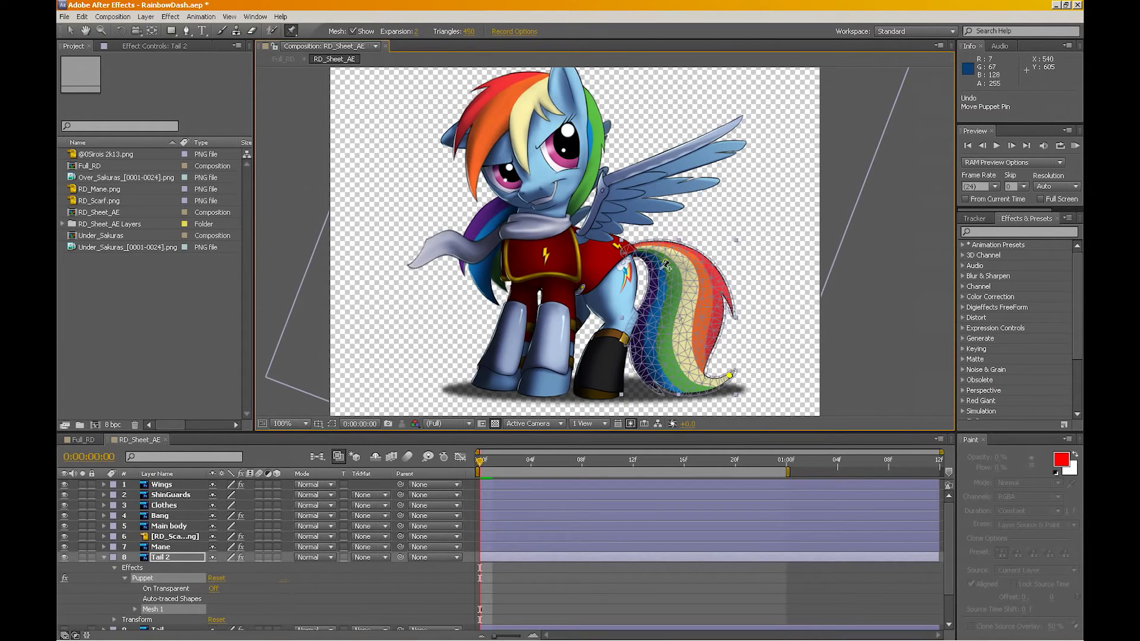
pyautogui.moveTo(666, 261); pyautogui.dragTo(704, 264)
pyautogui.hotkey('ctrl', 'z')
pyautogui.hotkey('ctrl', 'z')
pyautogui.hotkey('ctrl', 'z')
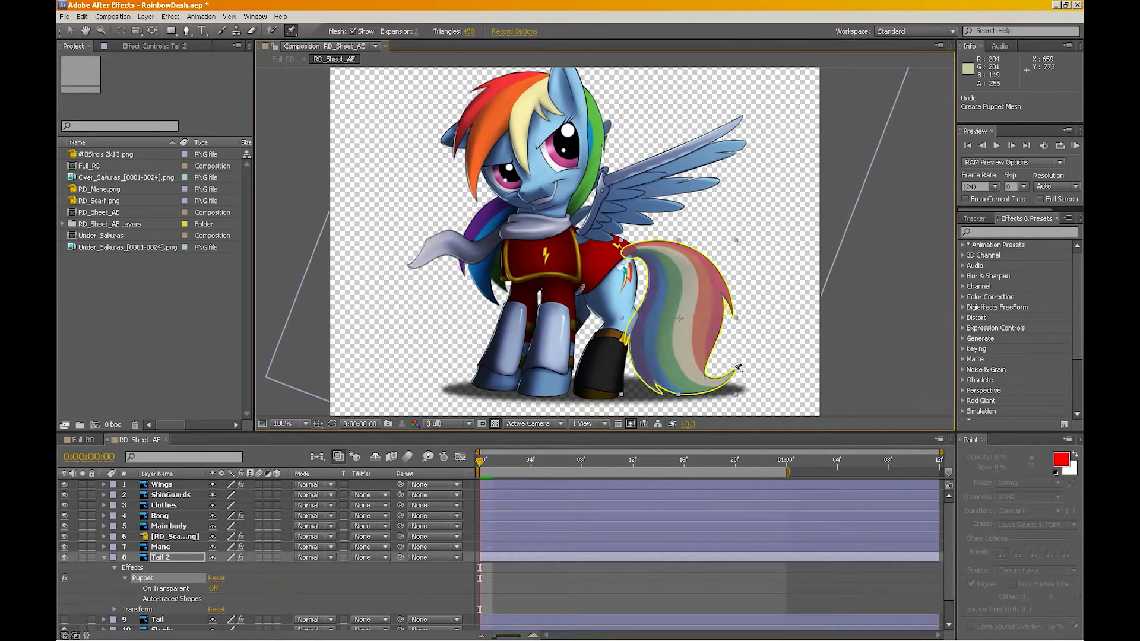
# Re-place the seven puppet pins from the tail tip down to the very base
pyautogui.click(733, 373)
pyautogui.click(686, 380)
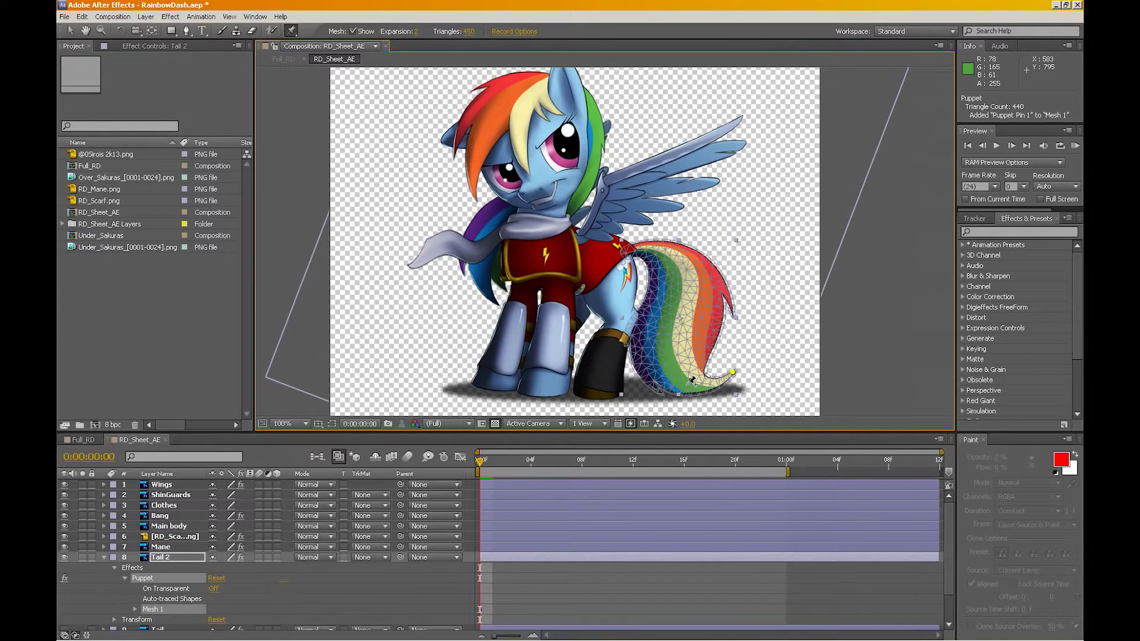
pyautogui.click(667, 353)
pyautogui.click(673, 319)
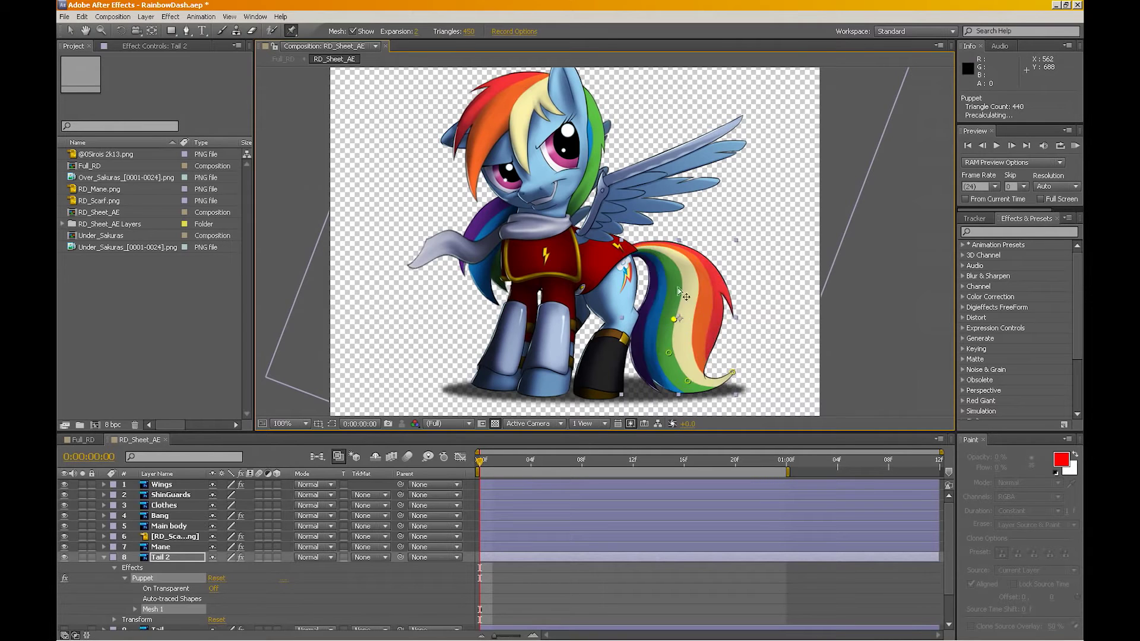
pyautogui.click(675, 276)
pyautogui.click(651, 250)
pyautogui.click(628, 251)
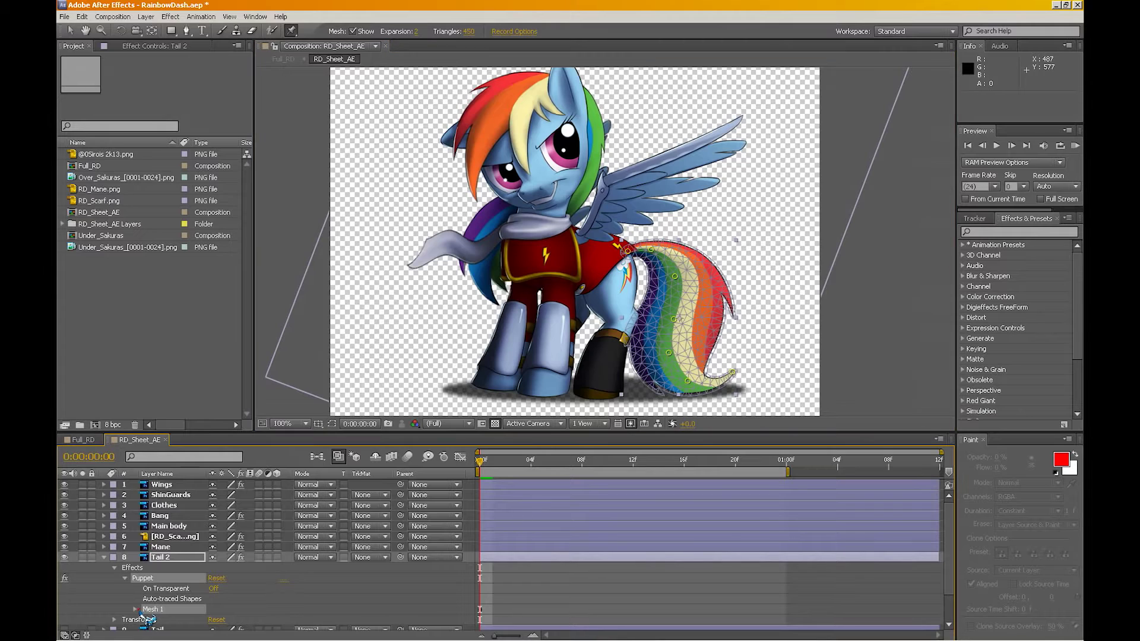
pyautogui.scroll(-3, 160, 603)
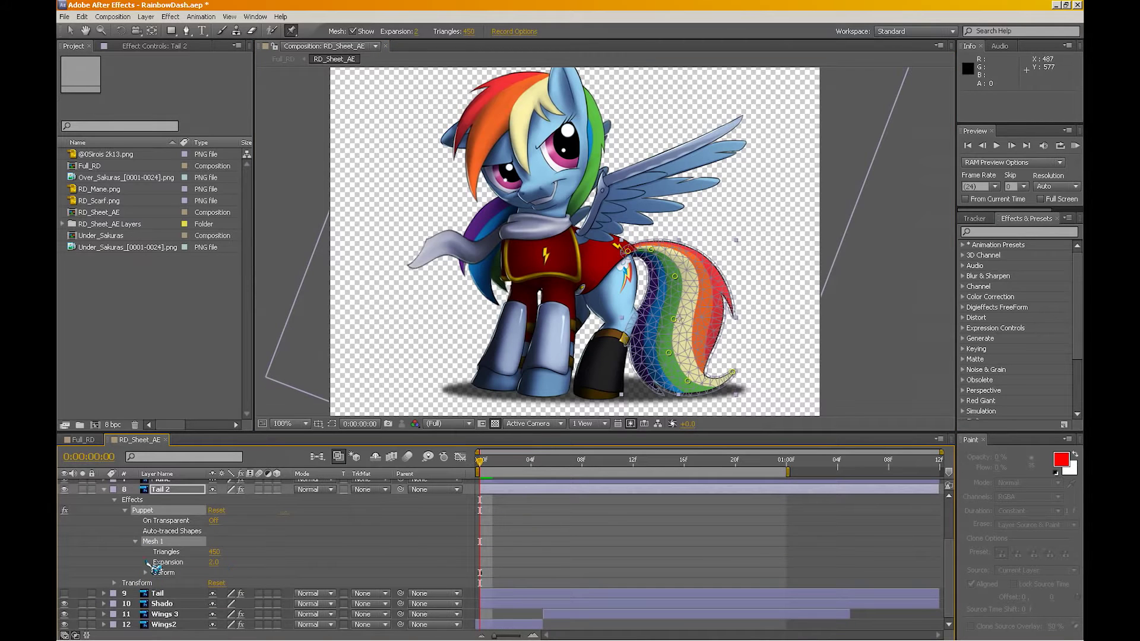
# Reveal the mesh's puppet pins and show the Position values of Puppet Pins 1–4
pyautogui.click(146, 572)
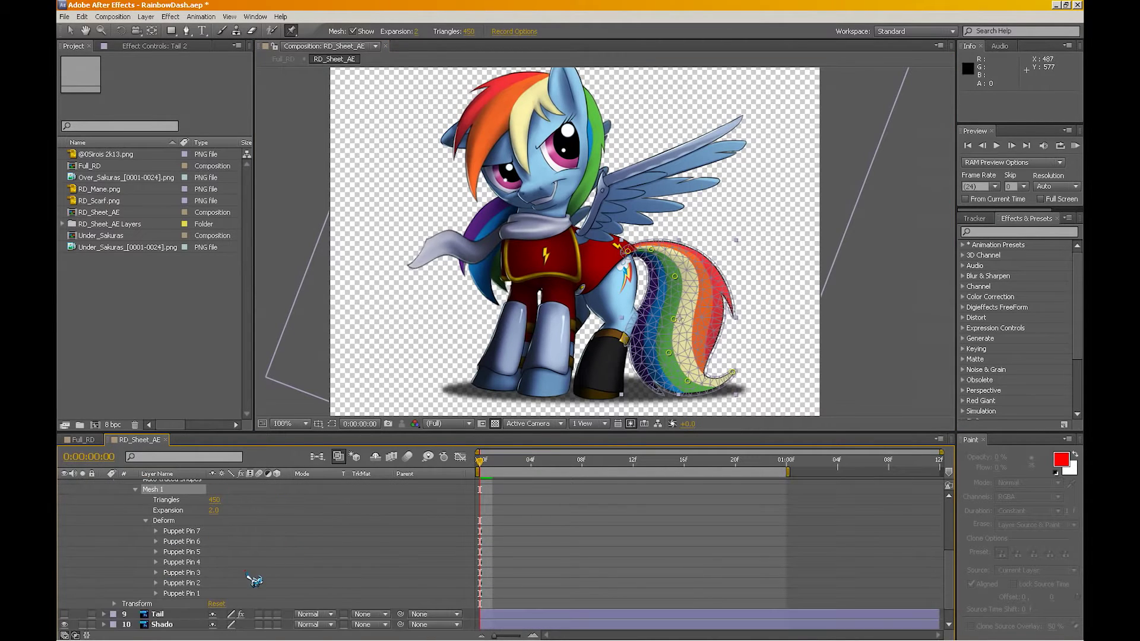
pyautogui.click(188, 531)
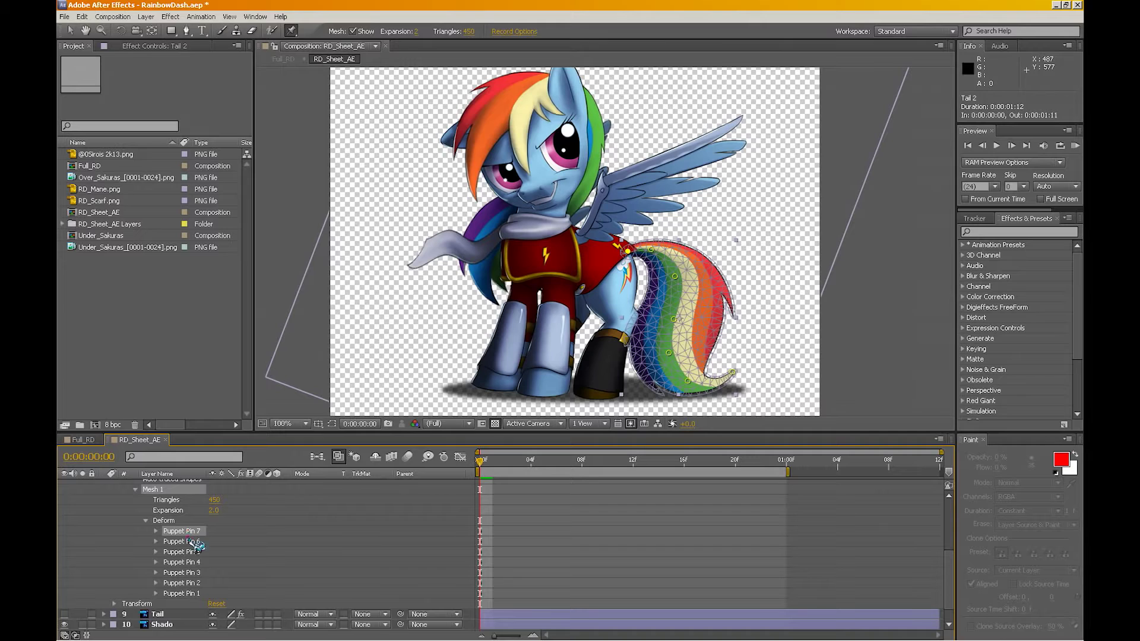
pyautogui.click(157, 594)
pyautogui.click(157, 583)
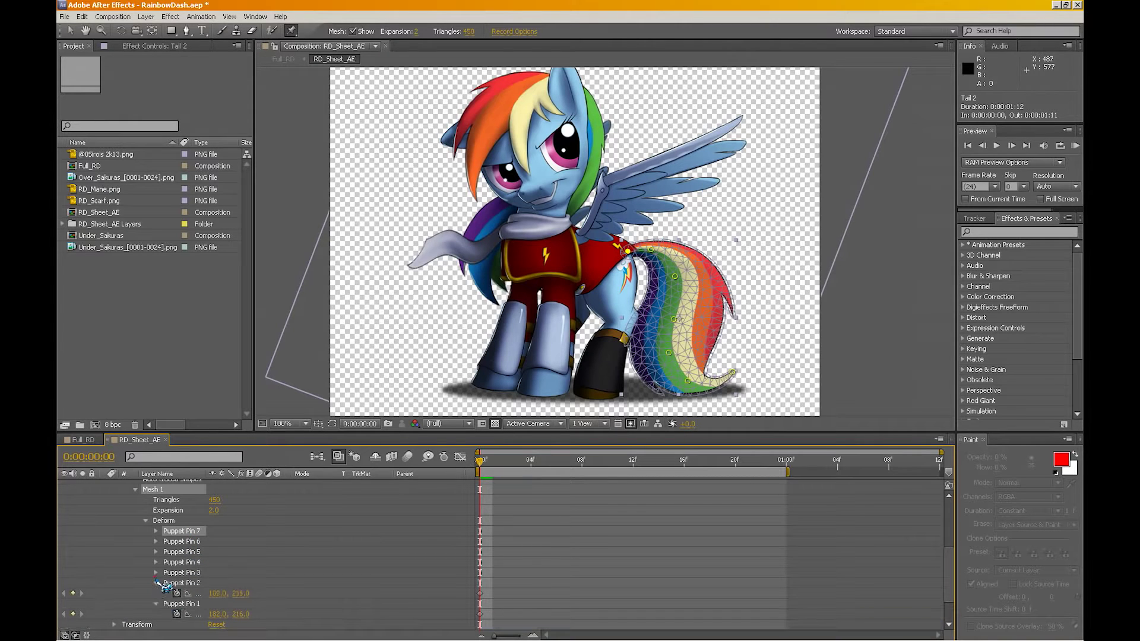
pyautogui.click(156, 572)
pyautogui.click(157, 562)
pyautogui.scroll(-2, 574, 555)
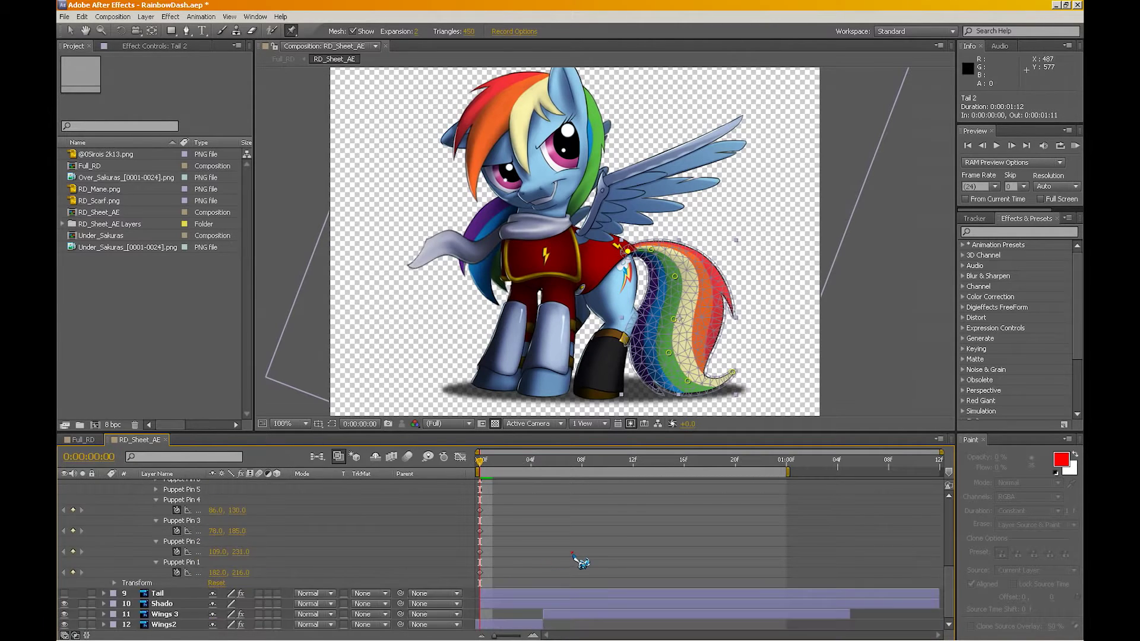
pyautogui.scroll(1, 574, 555)
# At frame 6, drag the tail pins into a new bent pose to keyframe them
pyautogui.click(505, 465)
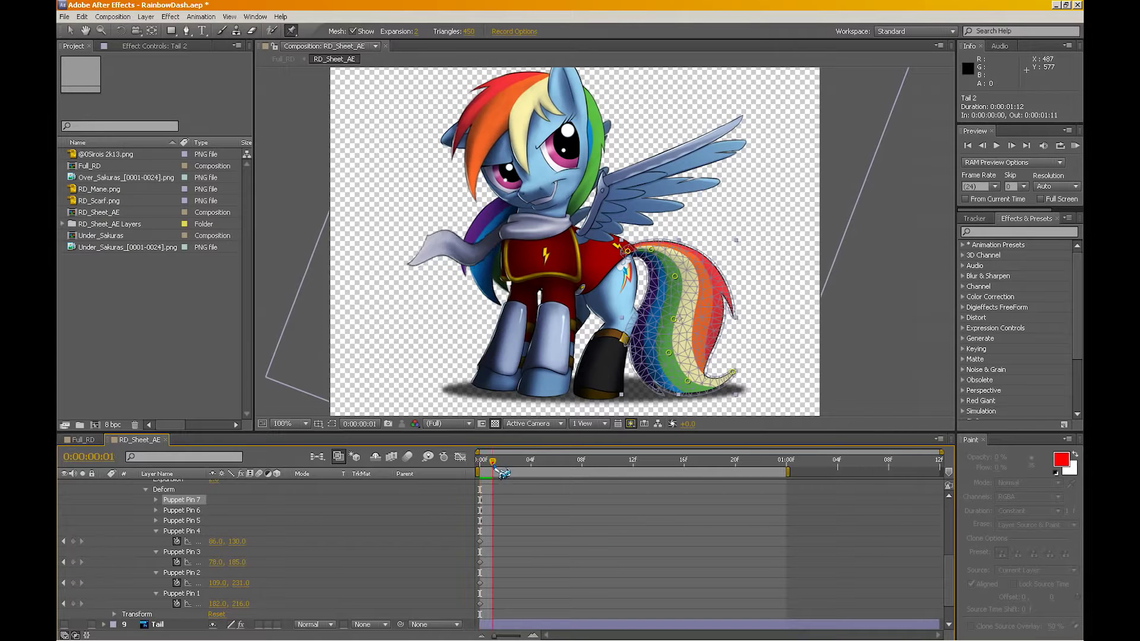
pyautogui.moveTo(538, 465)
pyautogui.mouseDown()
pyautogui.moveTo(566, 460)
pyautogui.moveTo(484, 463)
pyautogui.moveTo(559, 467)
pyautogui.mouseUp()
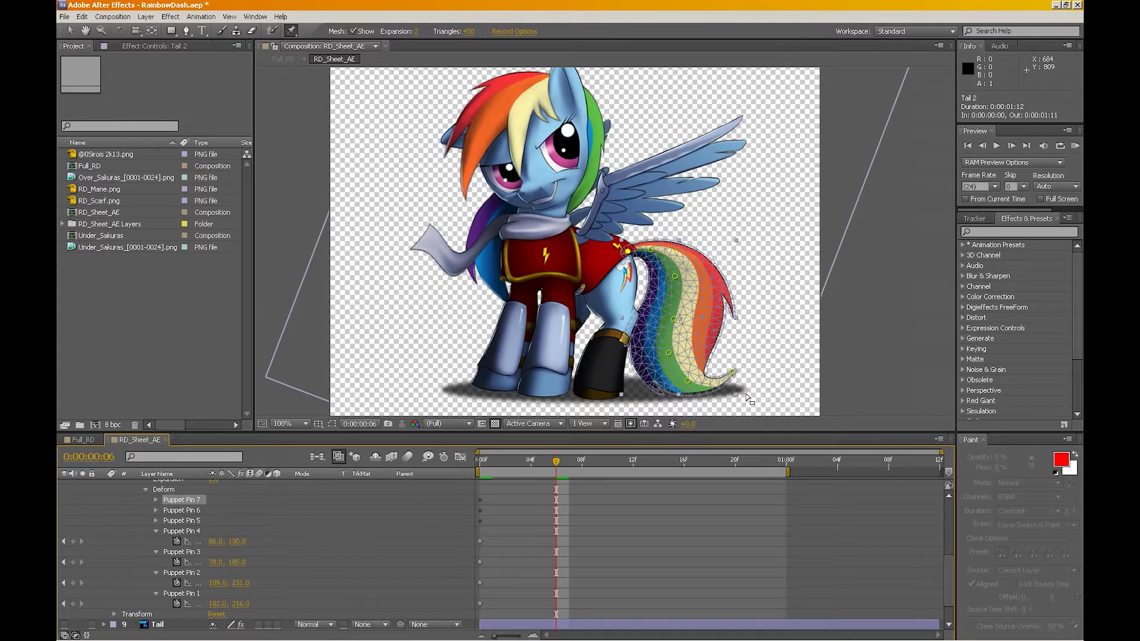
pyautogui.moveTo(669, 355); pyautogui.dragTo(727, 369)
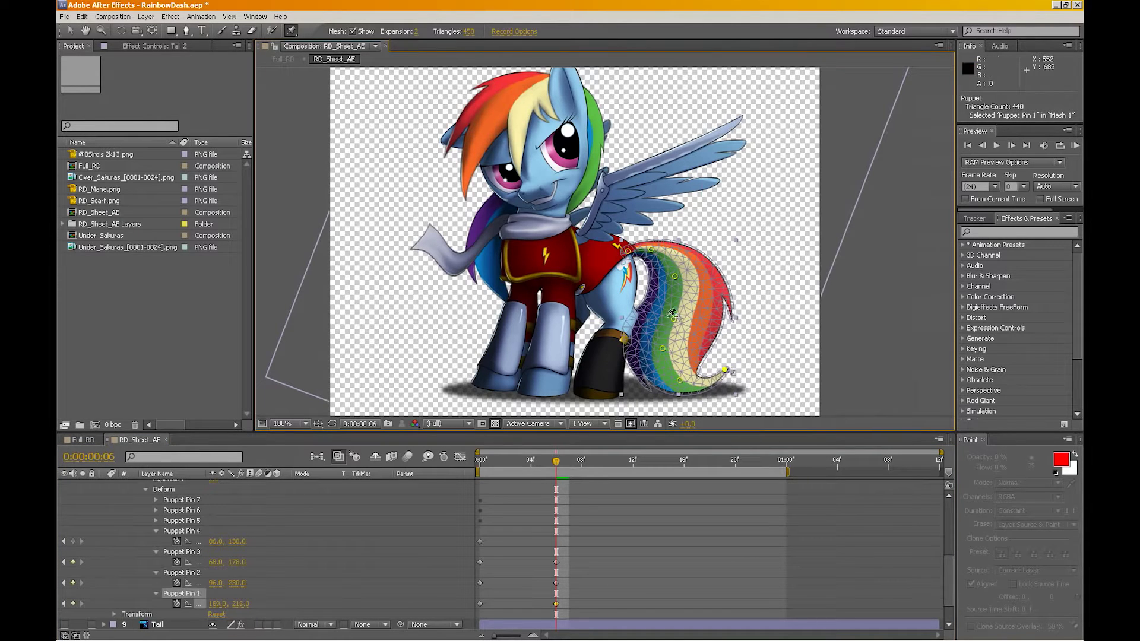
pyautogui.moveTo(674, 319); pyautogui.dragTo(671, 316)
# At frame 12, raise the mid, Pin 3 and lower tail pins, then return to frame 1
pyautogui.moveTo(563, 471); pyautogui.dragTo(646, 461)
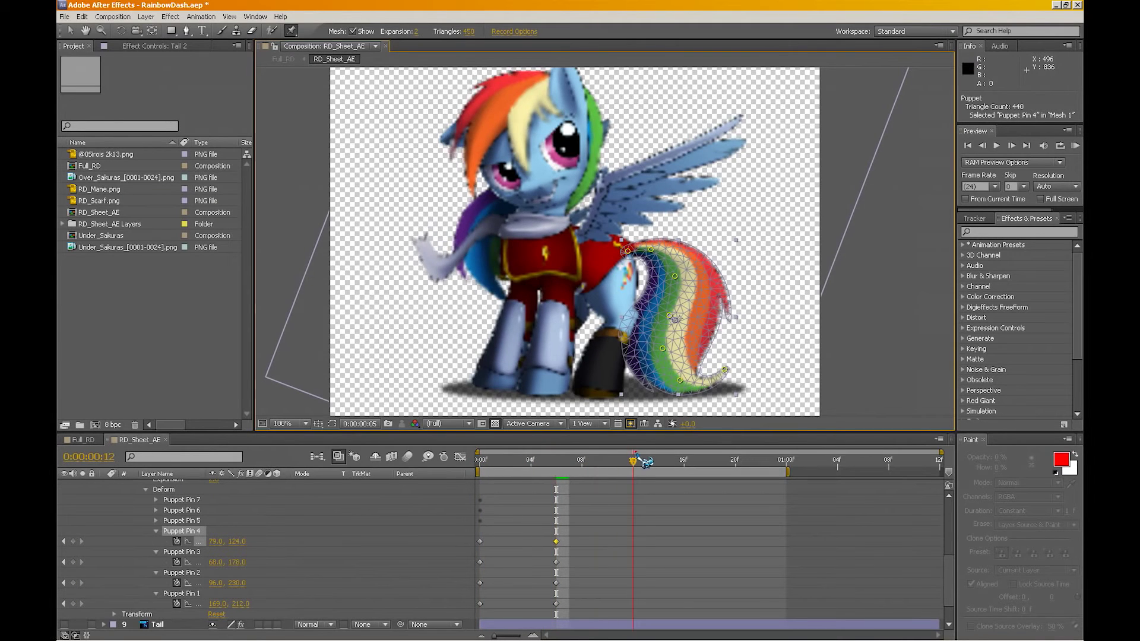
pyautogui.moveTo(670, 316); pyautogui.dragTo(675, 309)
pyautogui.moveTo(663, 349); pyautogui.dragTo(669, 342)
pyautogui.moveTo(680, 381); pyautogui.dragTo(720, 378)
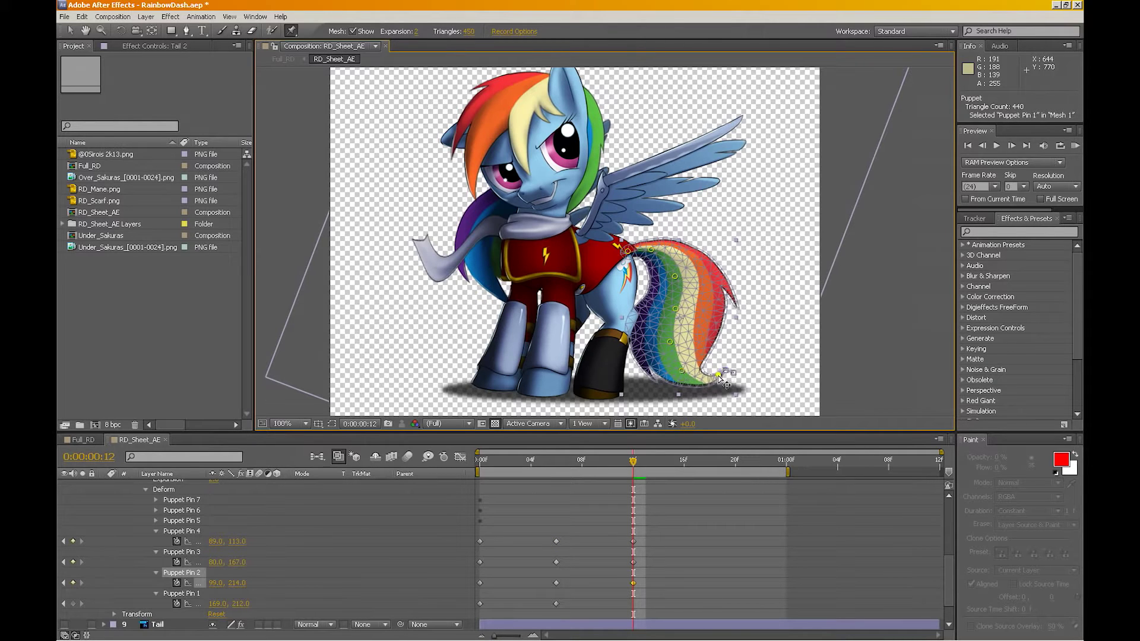
pyautogui.moveTo(586, 467); pyautogui.dragTo(502, 464)
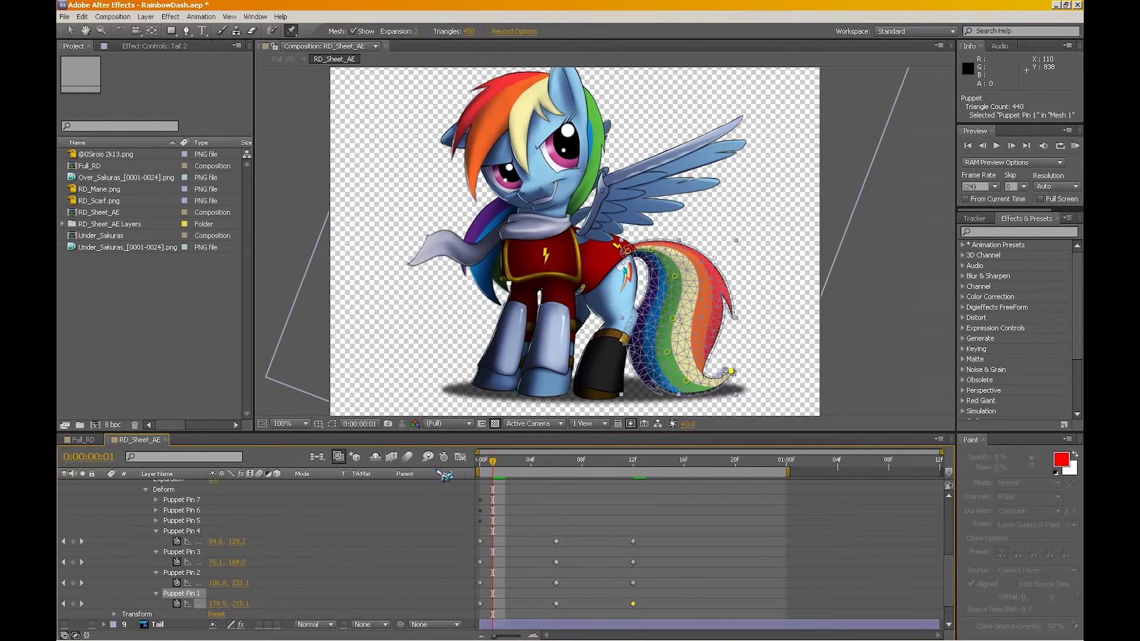
# Hide Tail 2, show the original Tail layer, and scrub frames 1–13 to review its pin keyframes
pyautogui.scroll(3, 172, 527)
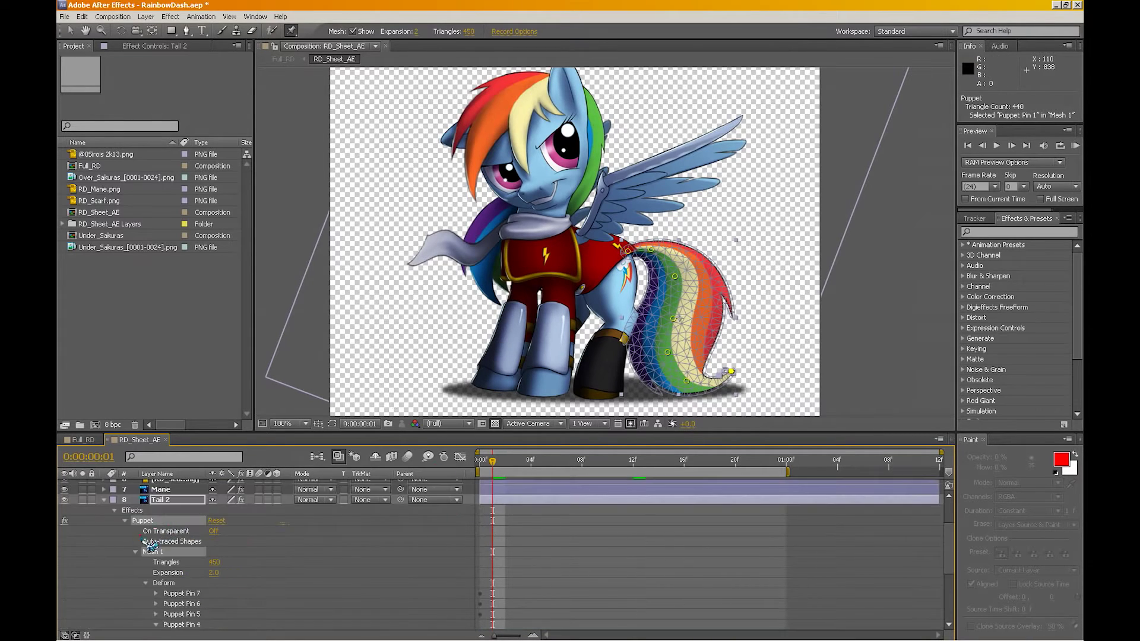
pyautogui.click(104, 501)
pyautogui.click(64, 557)
pyautogui.click(64, 568)
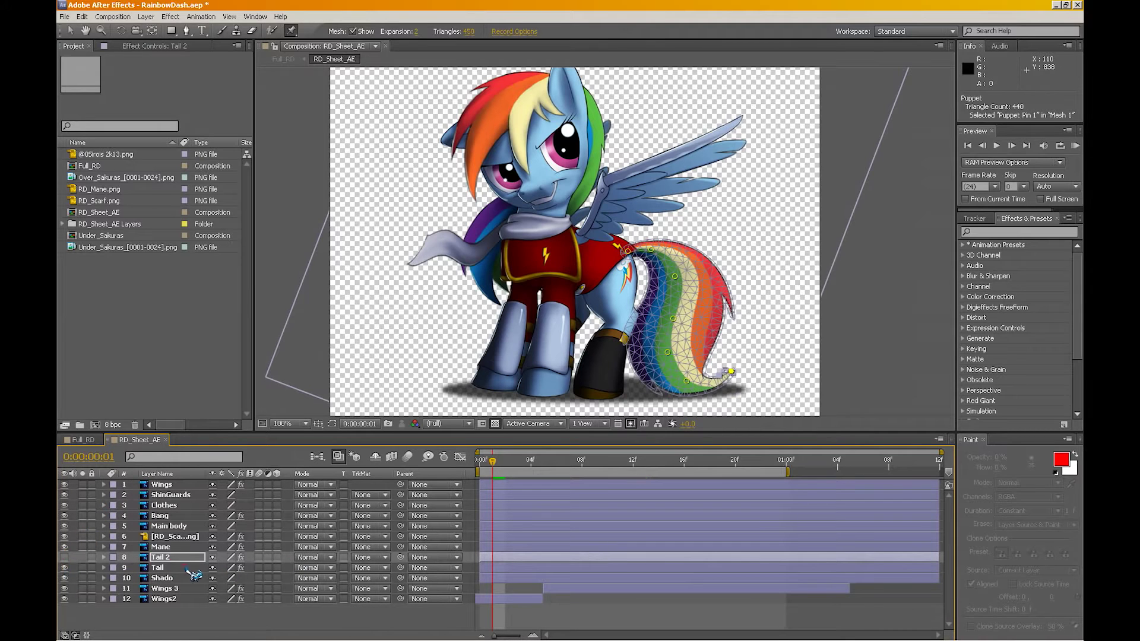
pyautogui.click(104, 568)
pyautogui.scroll(-3, 633, 545)
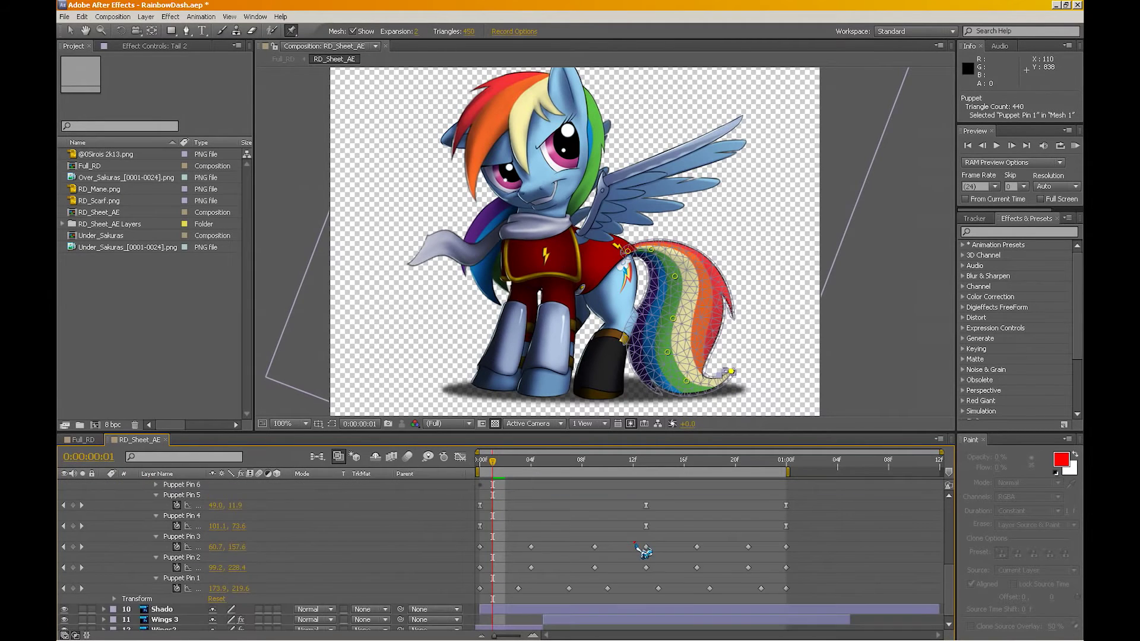
pyautogui.moveTo(561, 462); pyautogui.dragTo(479, 469)
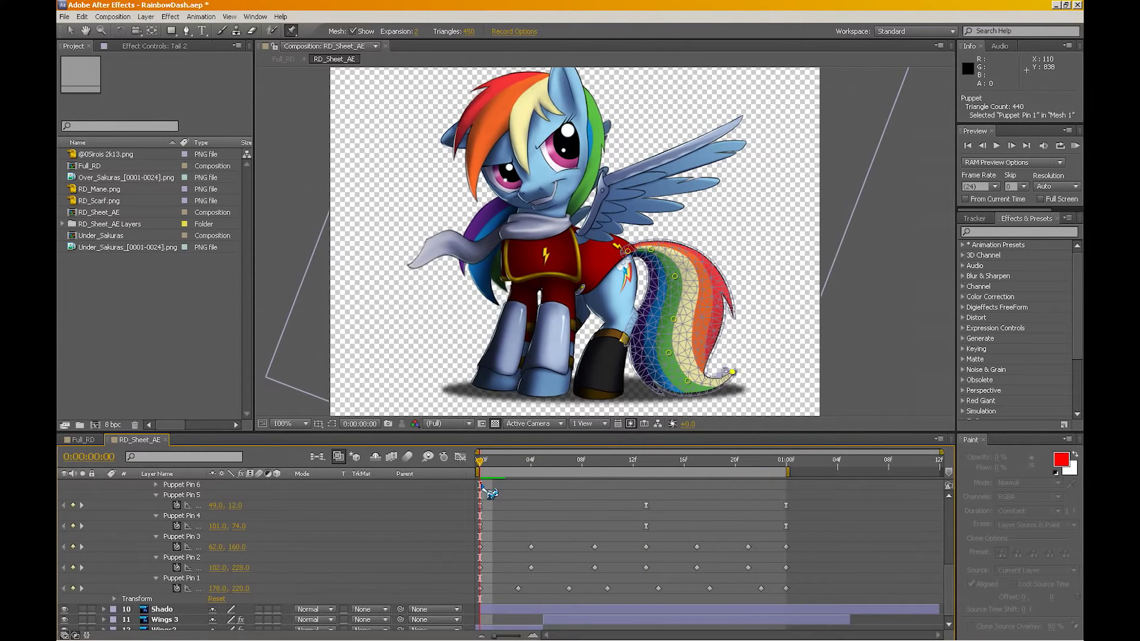
pyautogui.scroll(3, 148, 538)
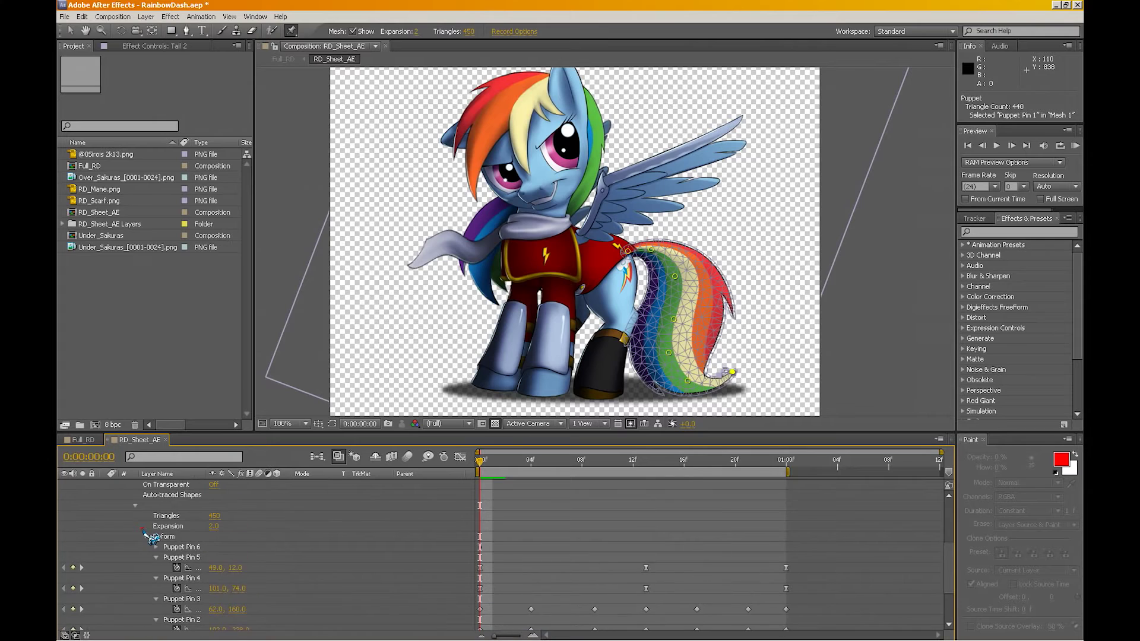
pyautogui.click(105, 537)
pyautogui.click(104, 547)
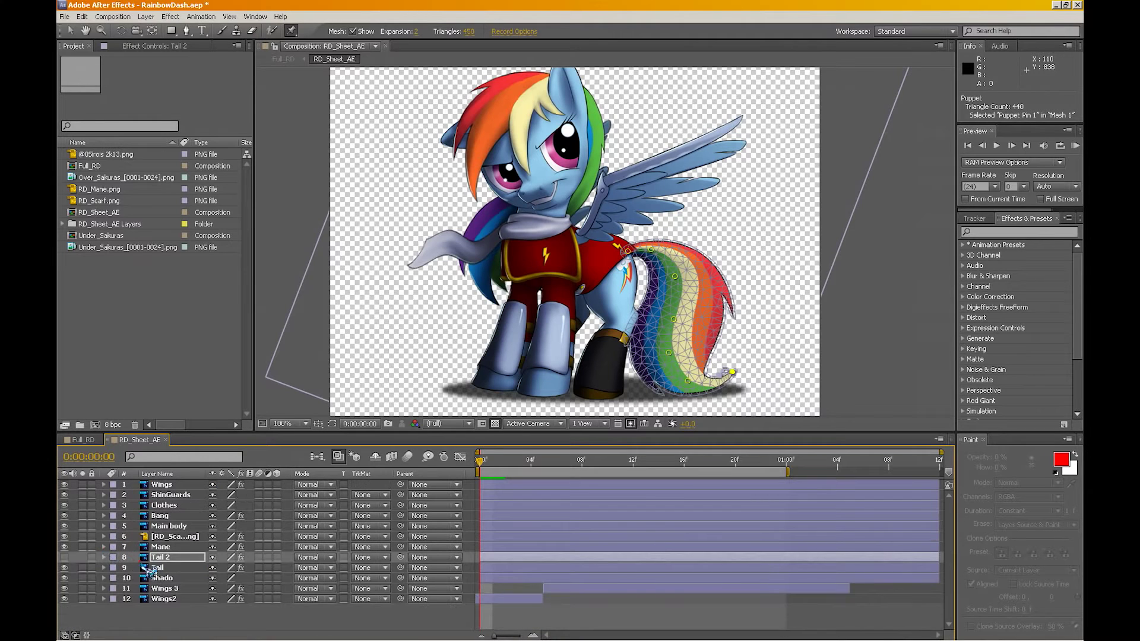
# Expand RD_Scarf and toggle its Wave Warp effect off, on, and off again
pyautogui.click(155, 537)
pyautogui.click(104, 536)
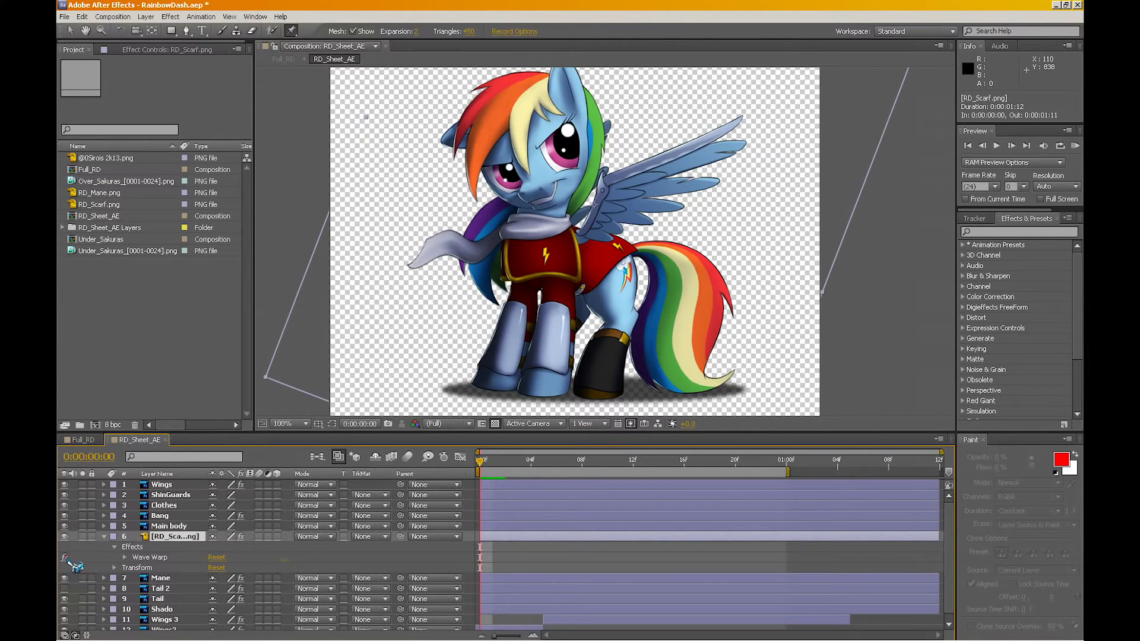
pyautogui.click(65, 557)
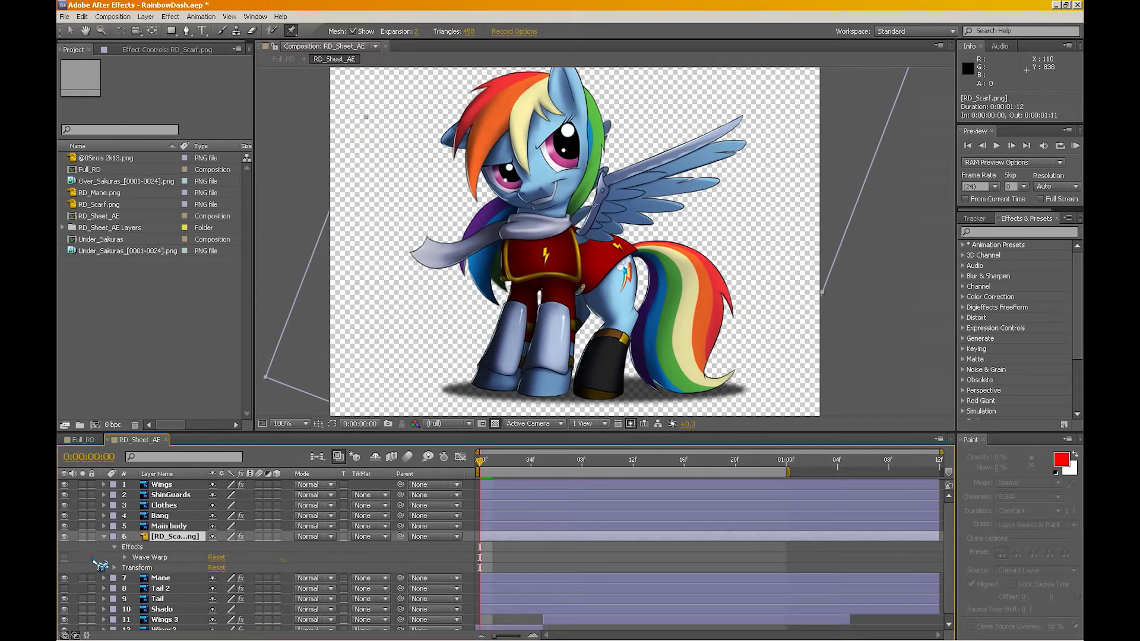
pyautogui.click(65, 558)
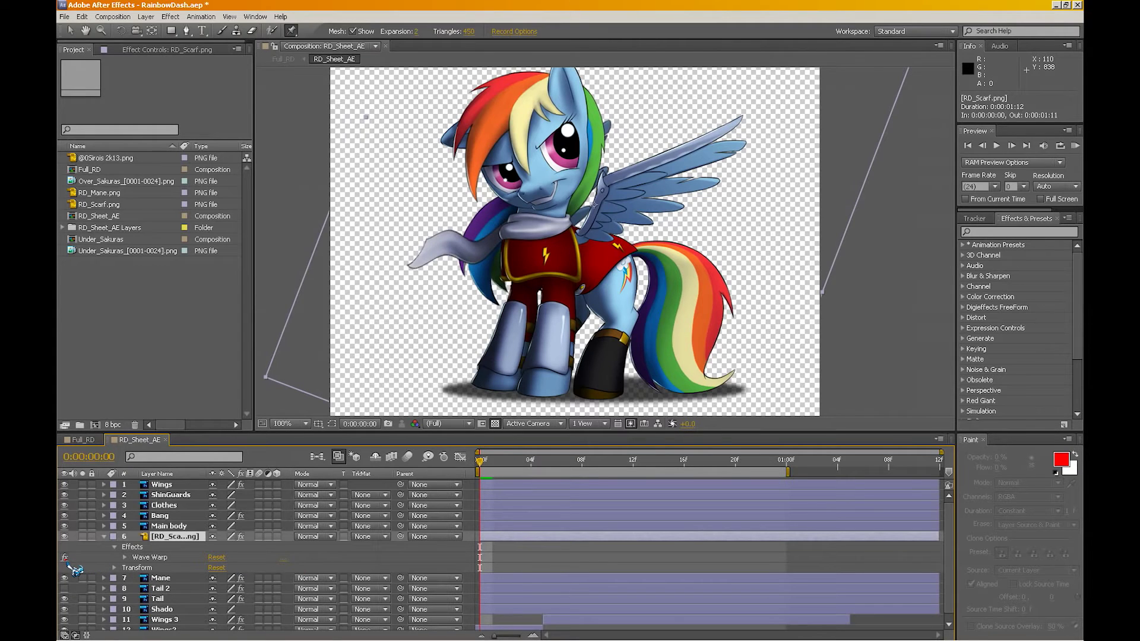
pyautogui.click(65, 557)
# Search Effects & Presets for "wav", drag Wave Warp onto the scarf, and re-enable Wave Warp
pyautogui.click(1044, 232)
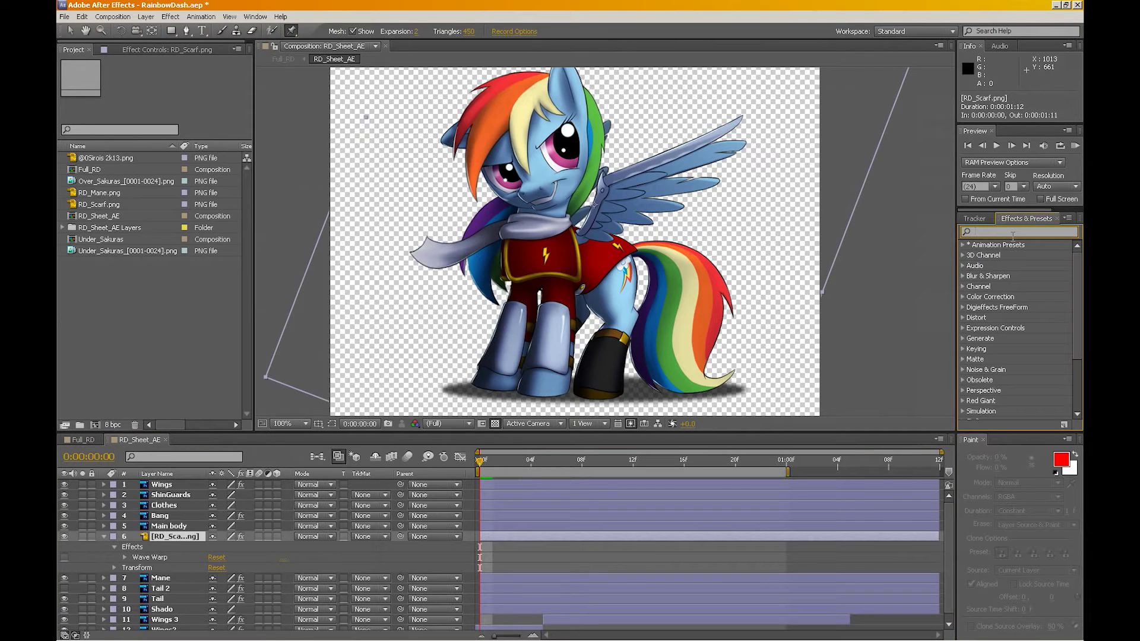
pyautogui.write('wave')
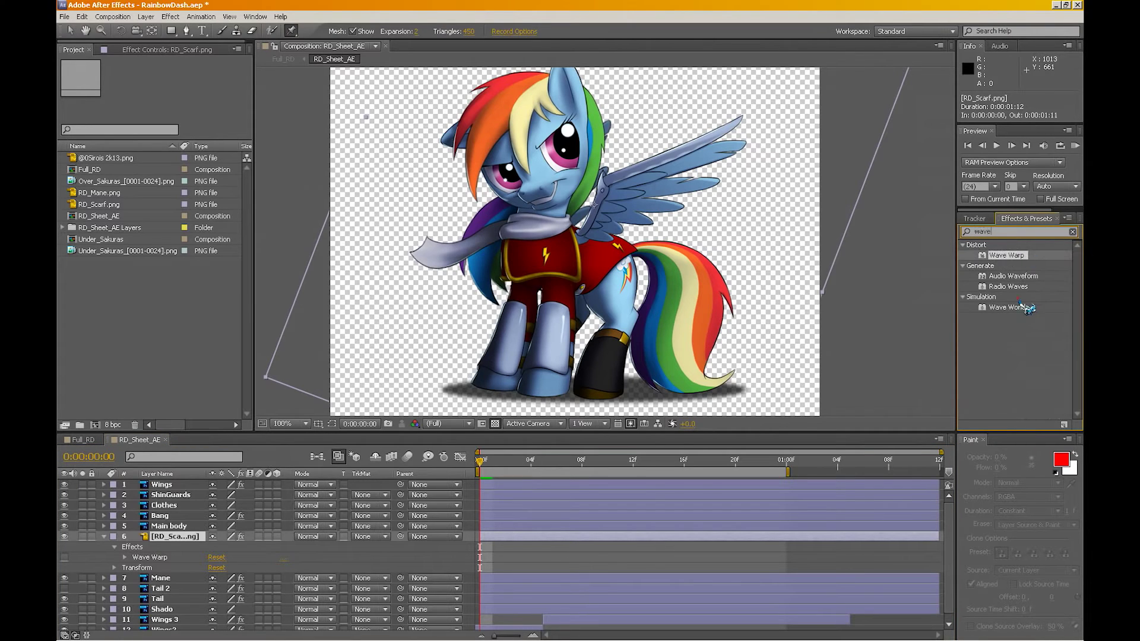
pyautogui.click(1014, 370)
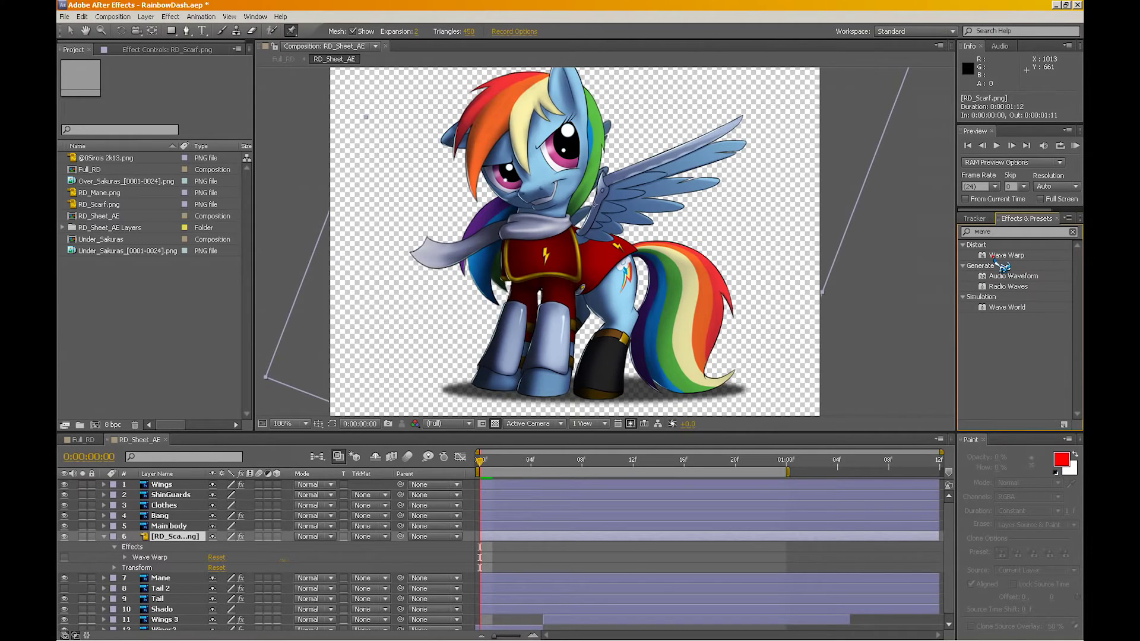
pyautogui.moveTo(1004, 255); pyautogui.dragTo(1002, 267)
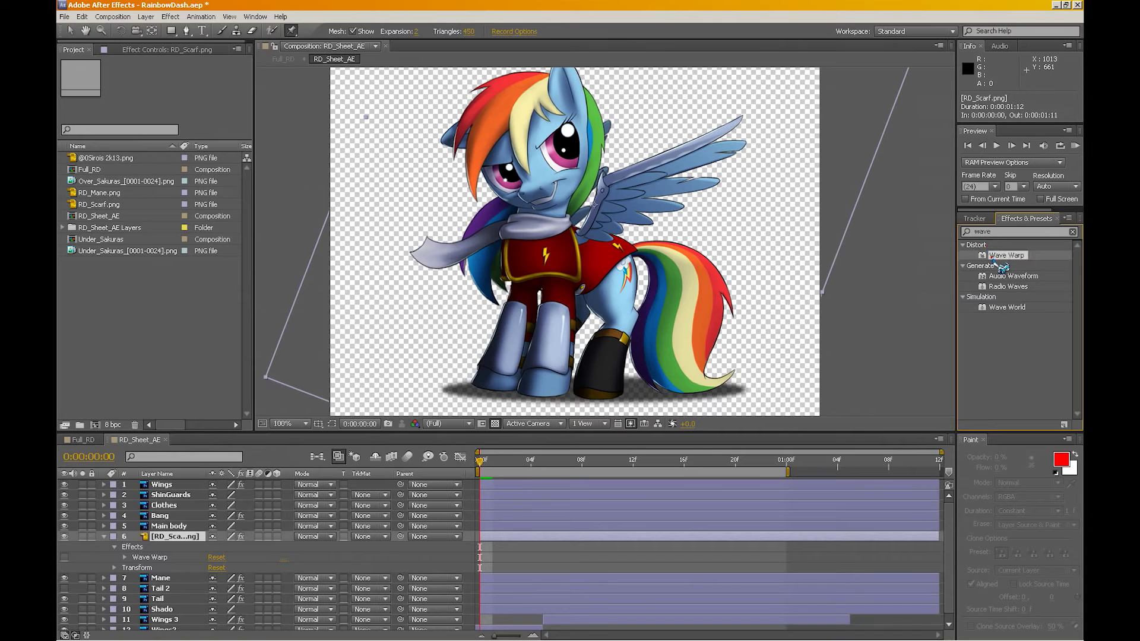
pyautogui.moveTo(1002, 267); pyautogui.dragTo(151, 510)
pyautogui.click(65, 556)
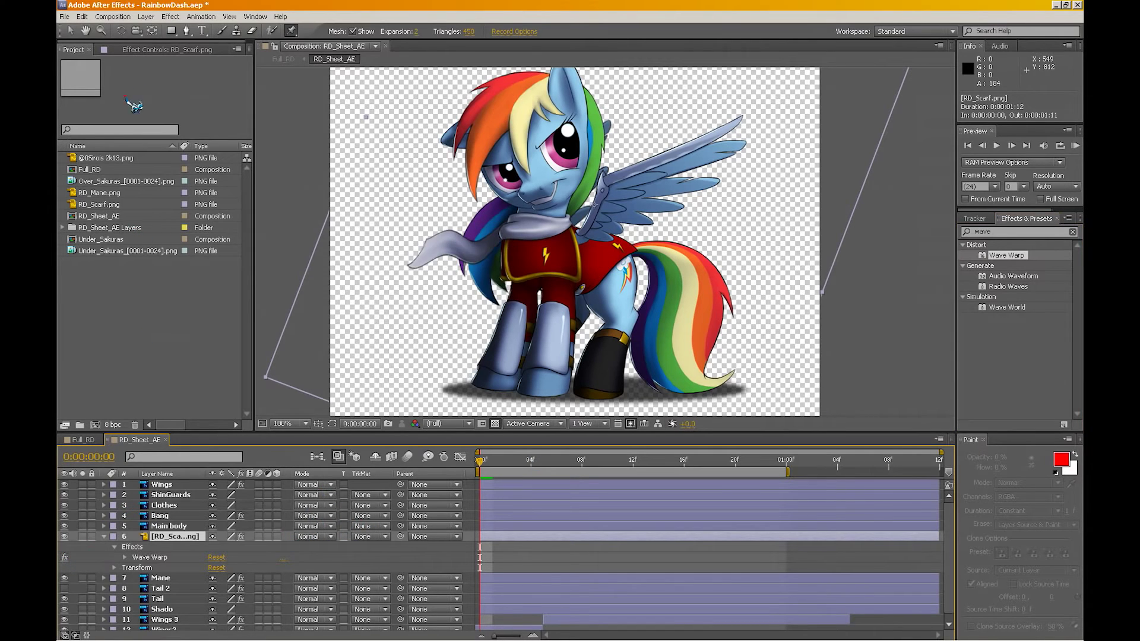
# Show RD_Scarf.png's Wave Warp in Effect Controls, undo a stray value change, and collapse RD_Scarf
pyautogui.click(157, 50)
pyautogui.moveTo(164, 54); pyautogui.dragTo(185, 135)
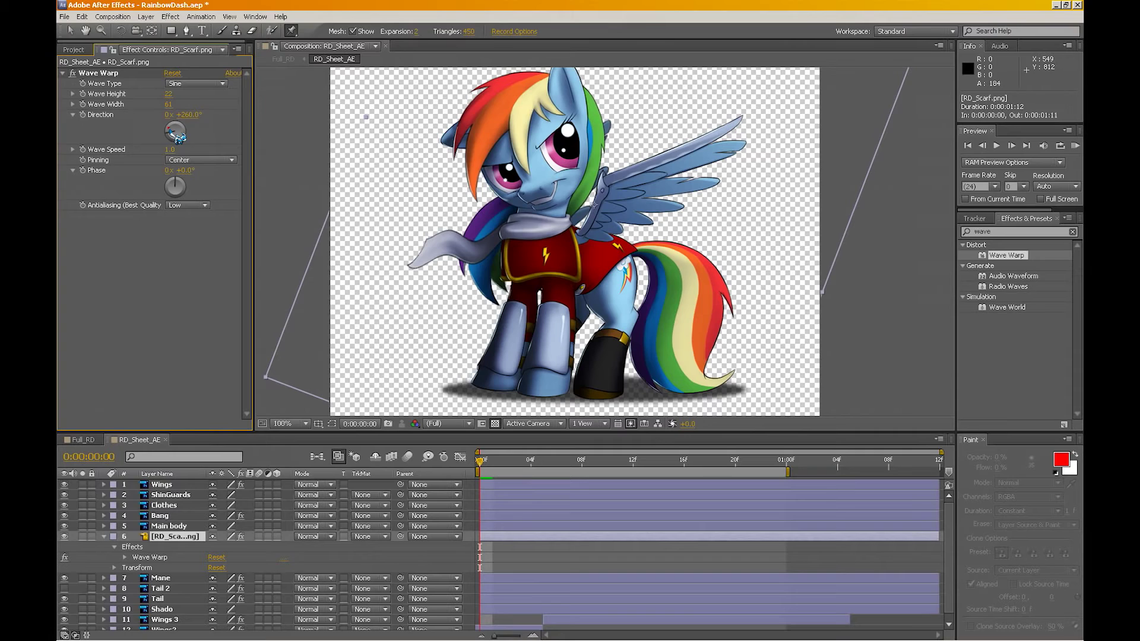
pyautogui.moveTo(172, 154); pyautogui.dragTo(205, 165)
pyautogui.hotkey('ctrl', 'z')
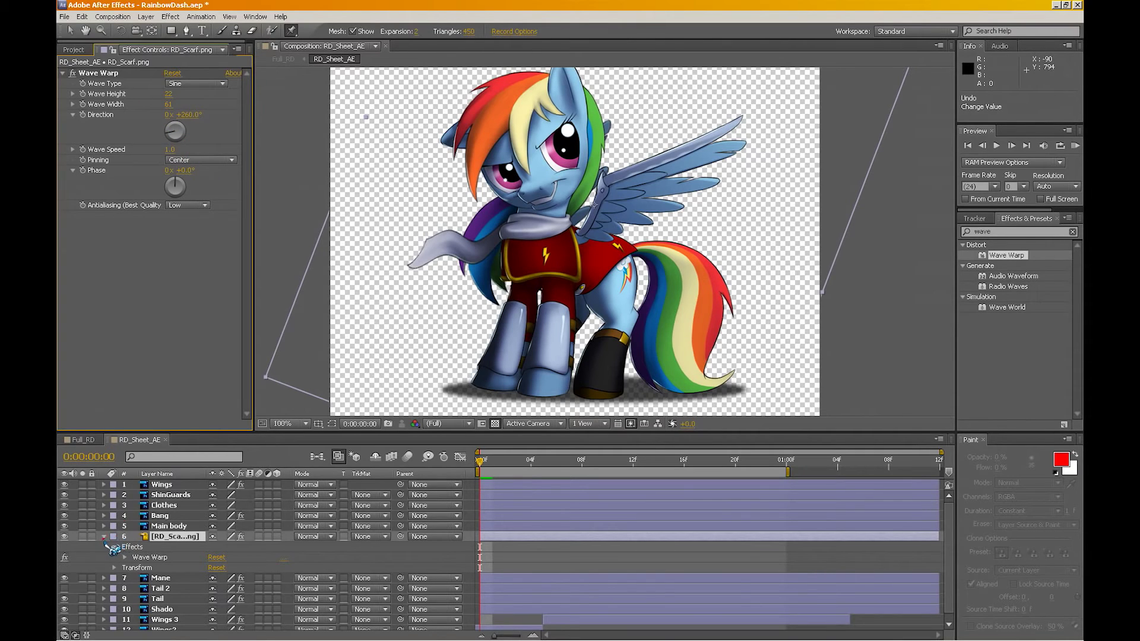
pyautogui.click(103, 537)
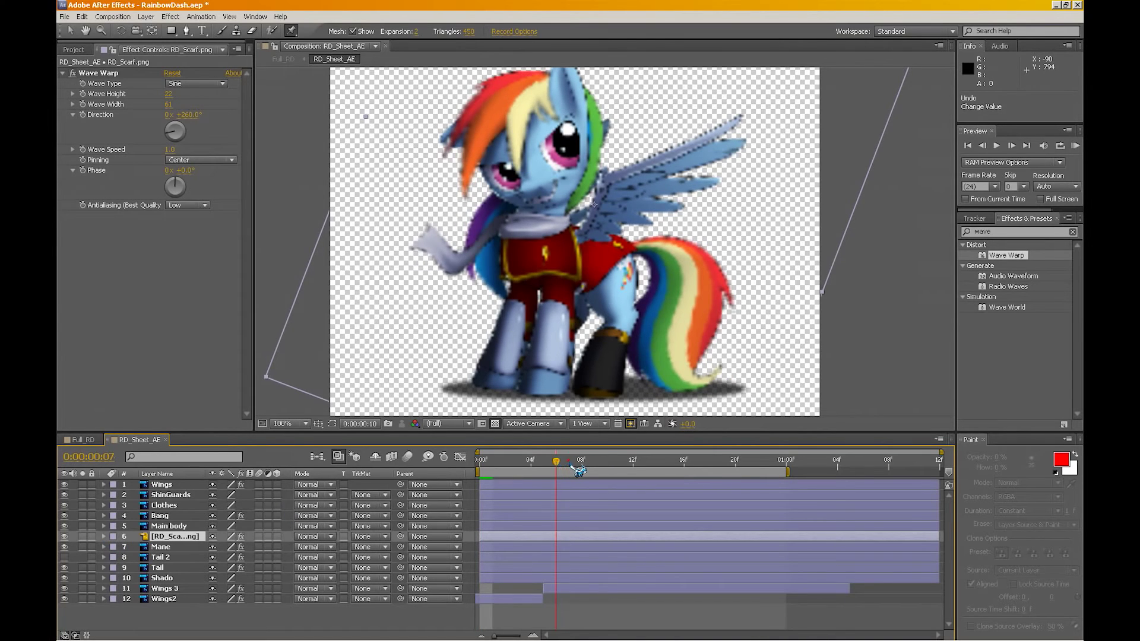
# Open Full_RD, pan the poster view to frame the pony, and preview from frame 6
pyautogui.click(86, 445)
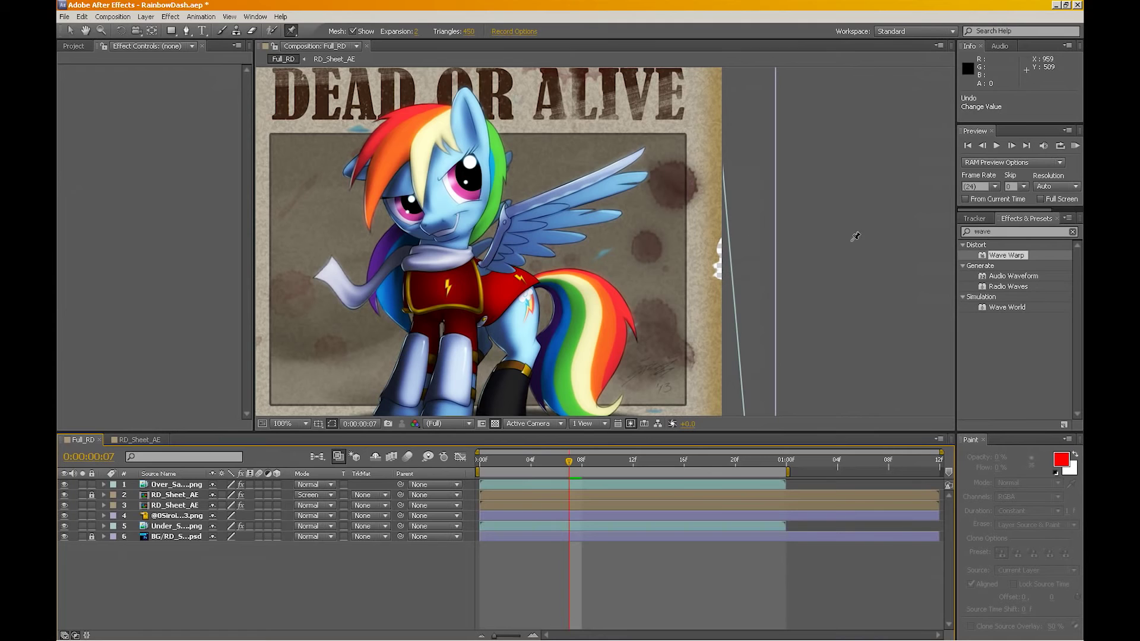
pyautogui.press('space')
pyautogui.moveTo(512, 260); pyautogui.dragTo(554, 228)
pyautogui.click(554, 464)
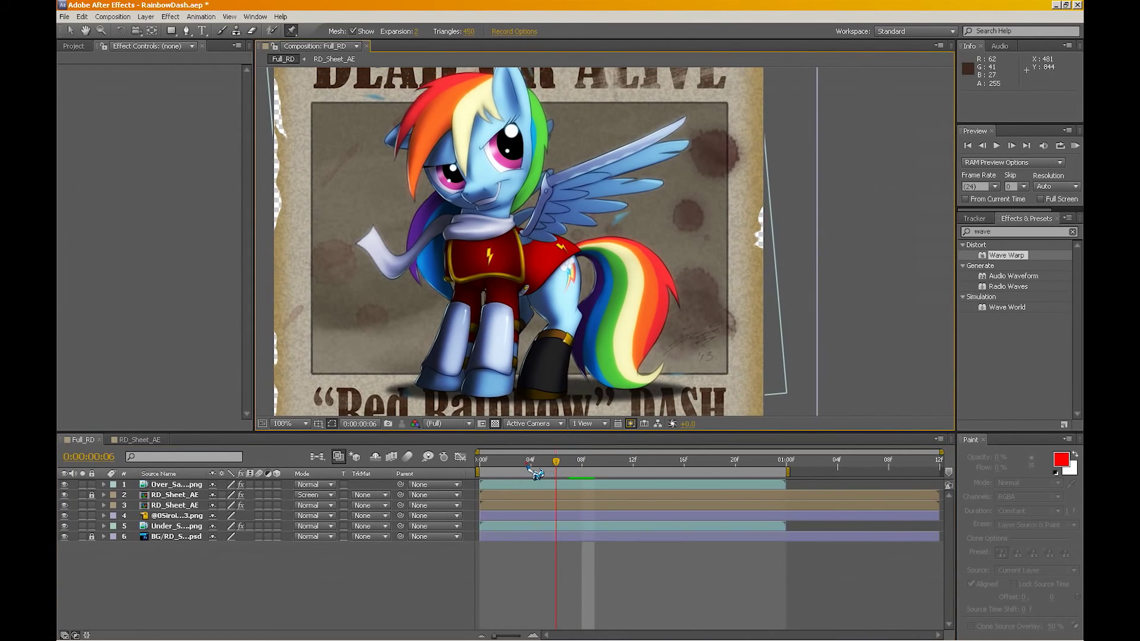
pyautogui.press('space')
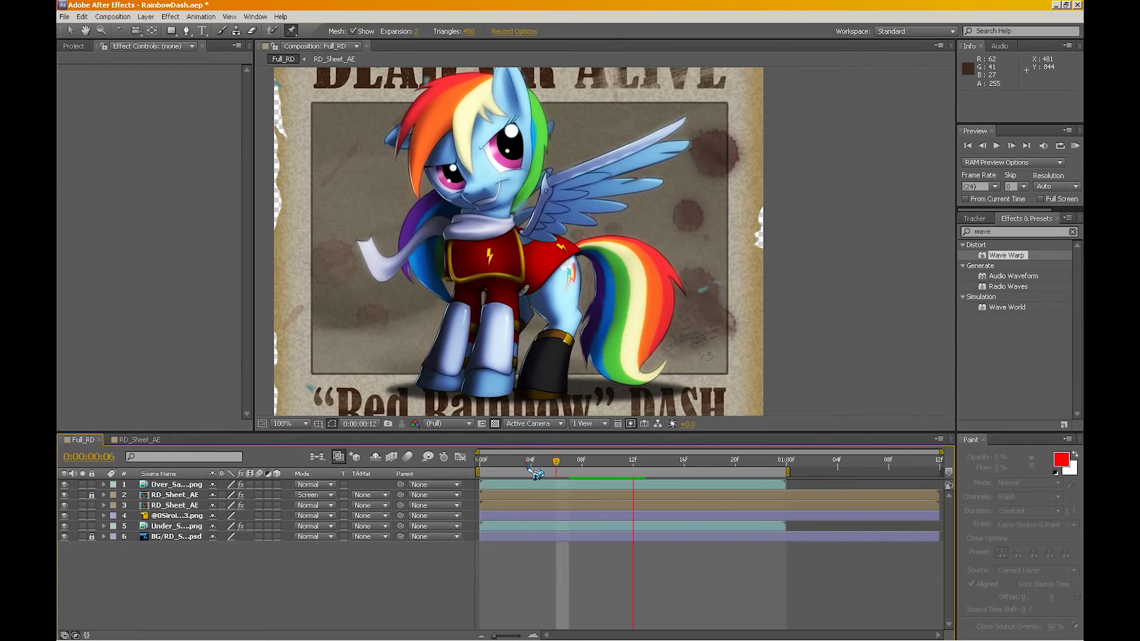